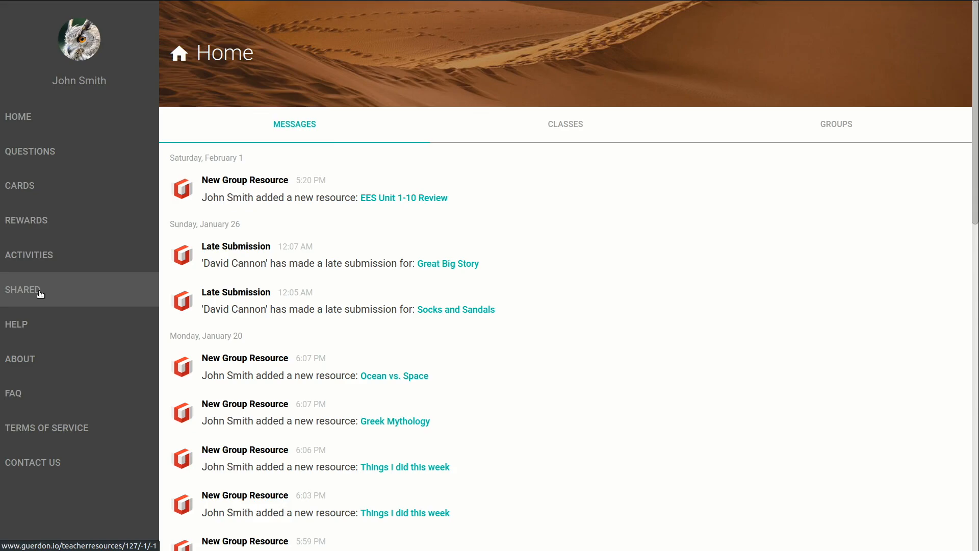
Start a new question set of the Multiple Choice type.
left_click(45, 155)
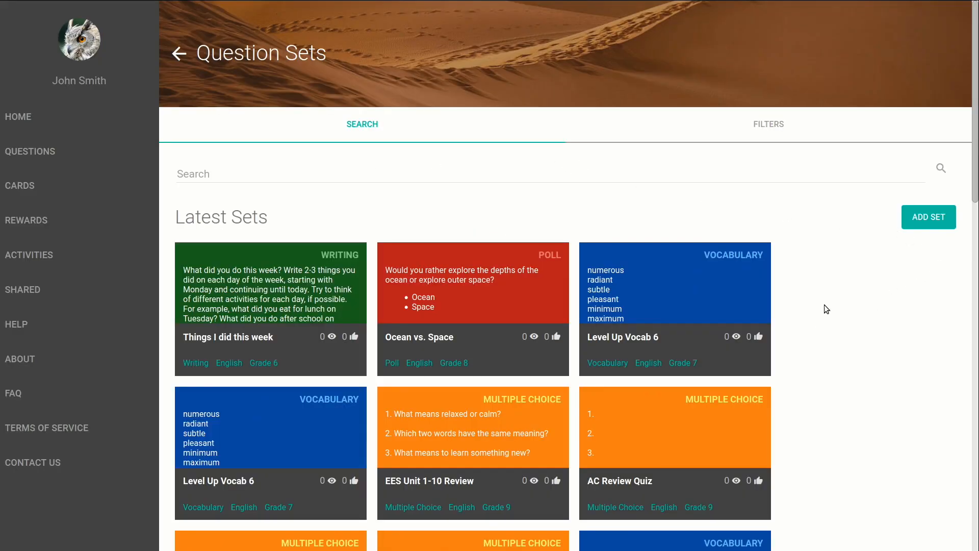
left_click(926, 226)
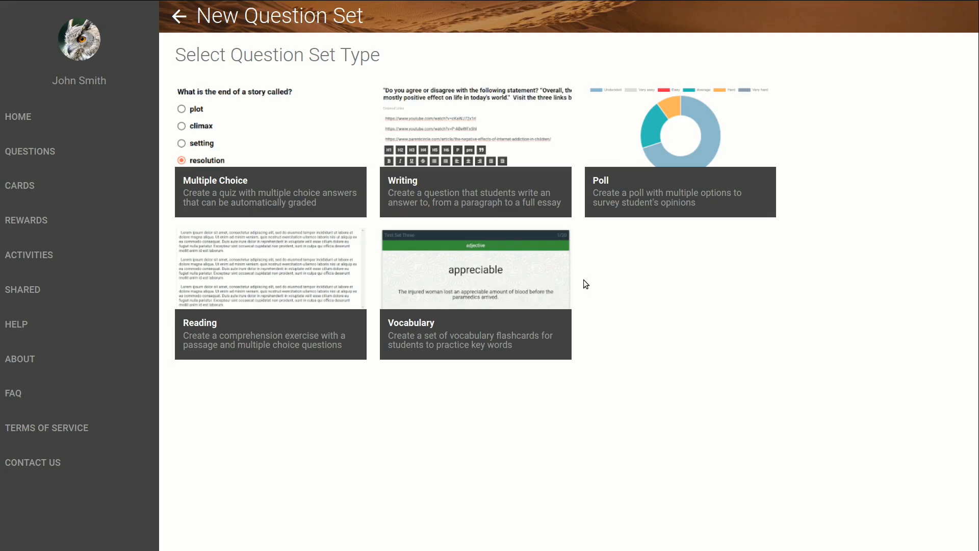
left_click(263, 126)
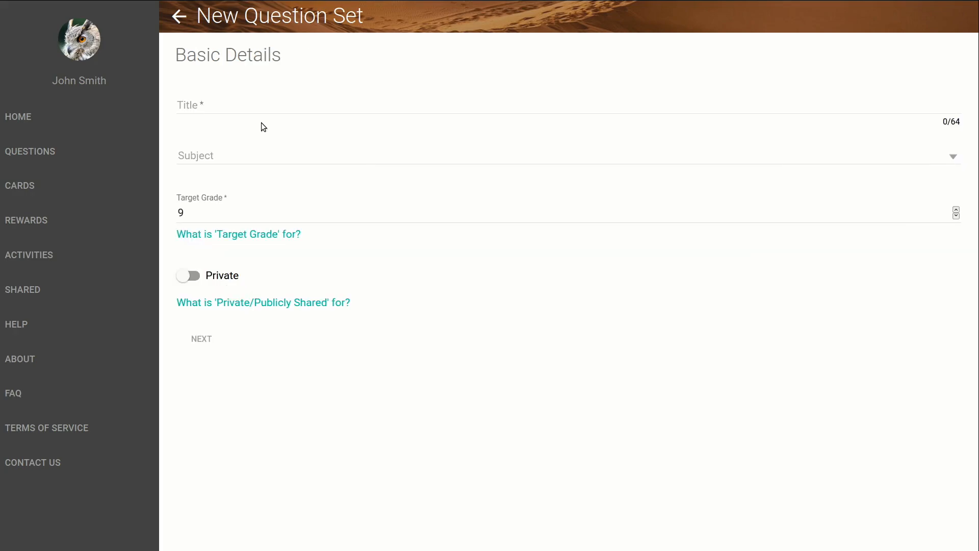
Title the question set "General Knowledge" and choose Geography as its subject.
left_click(298, 104)
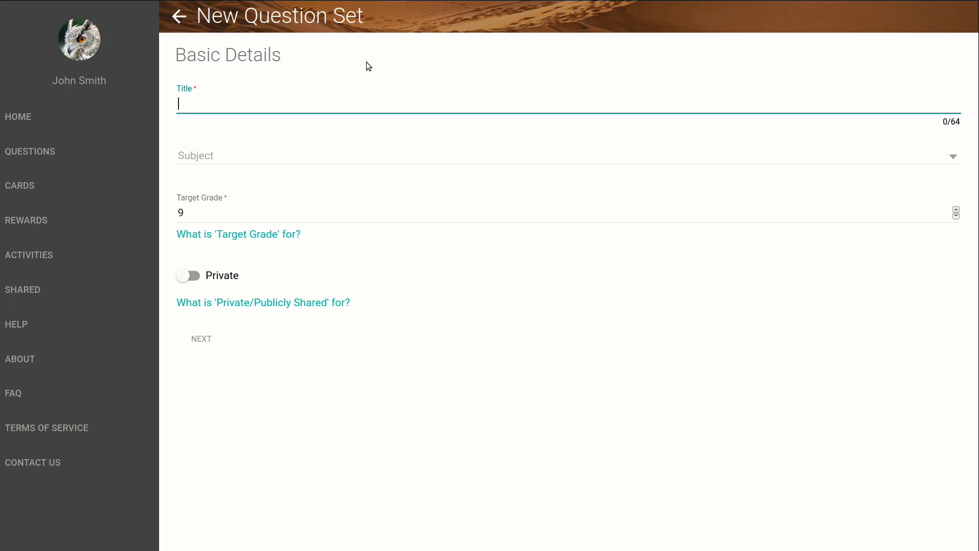
type("General")
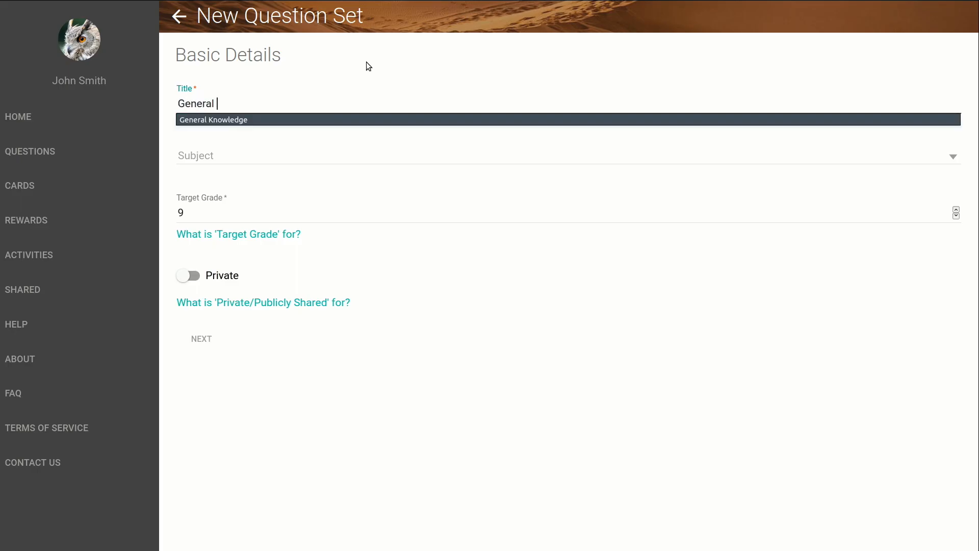
left_click(225, 118)
left_click(246, 153)
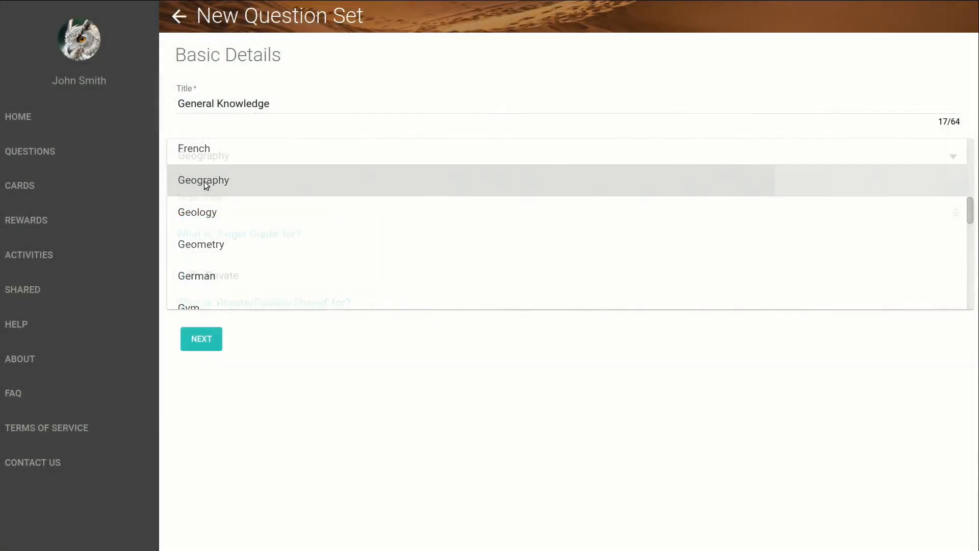
left_click(204, 181)
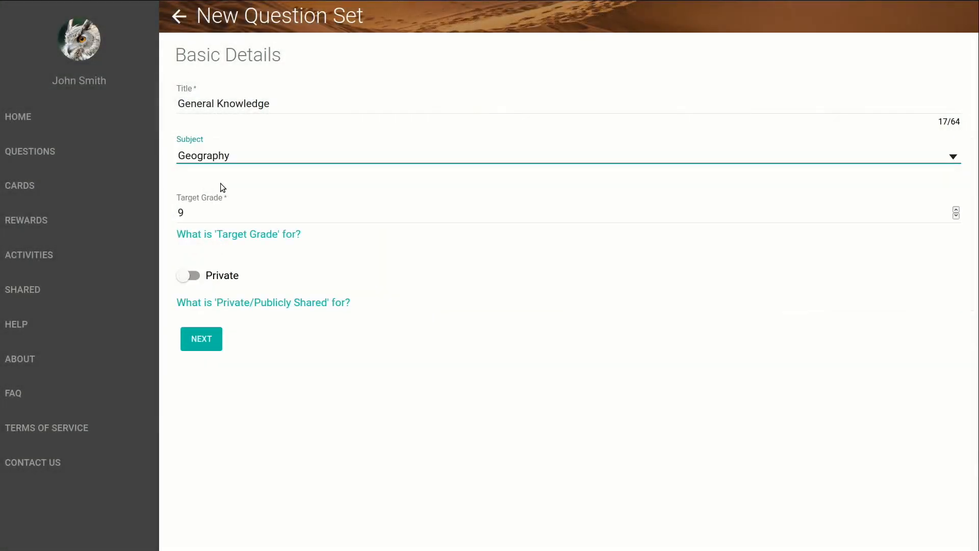
Set the target grade to 10, keep the set private, and continue to question entry.
left_click(191, 218)
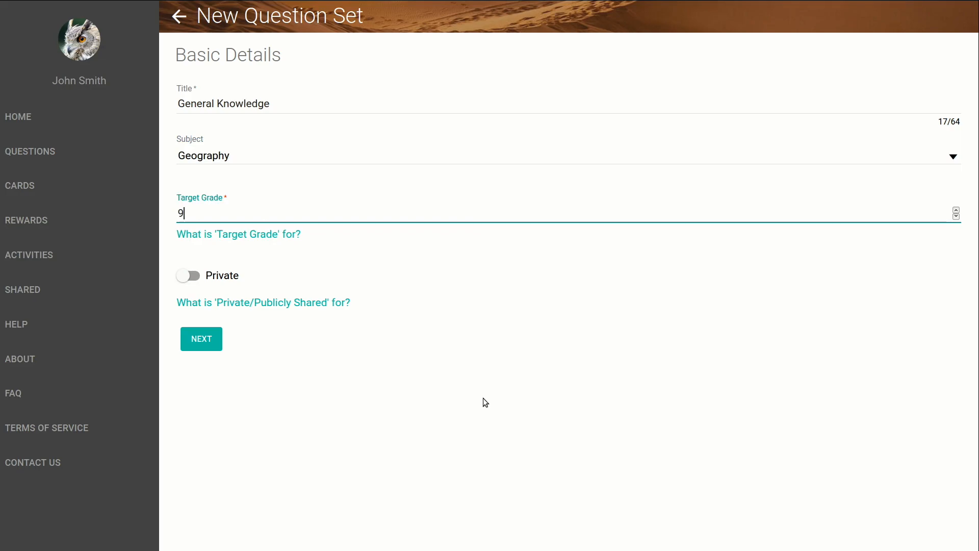
key("BackSpace")
type("10")
left_click(492, 397)
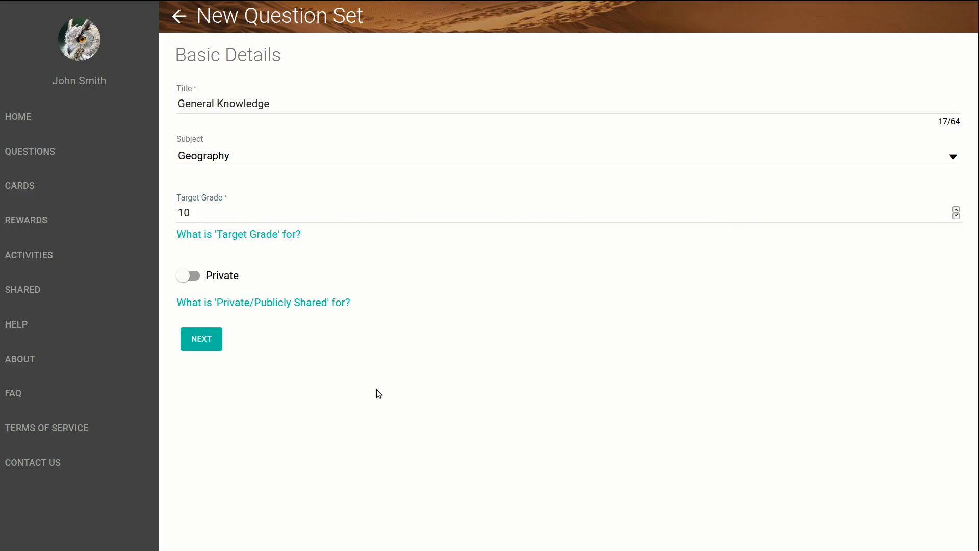
left_click(190, 278)
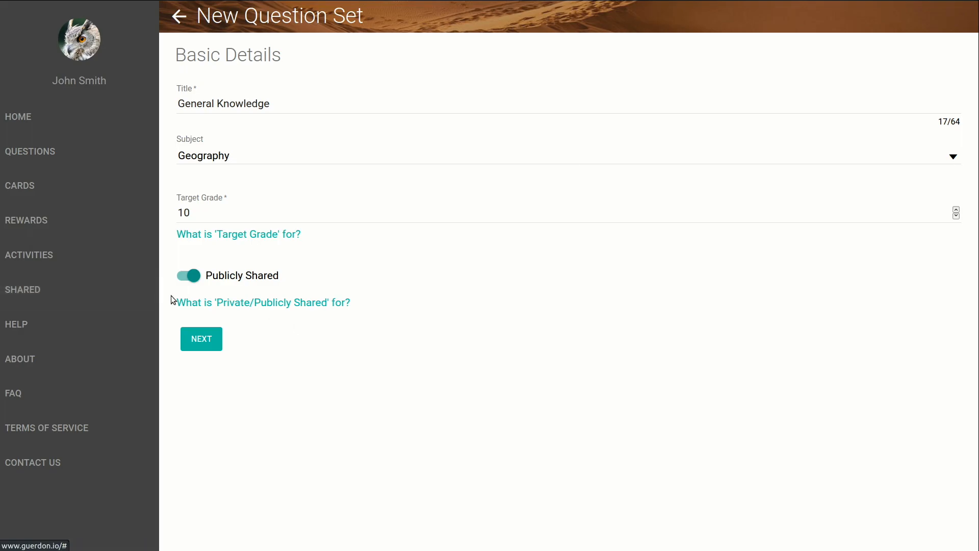
left_click(187, 277)
left_click(198, 340)
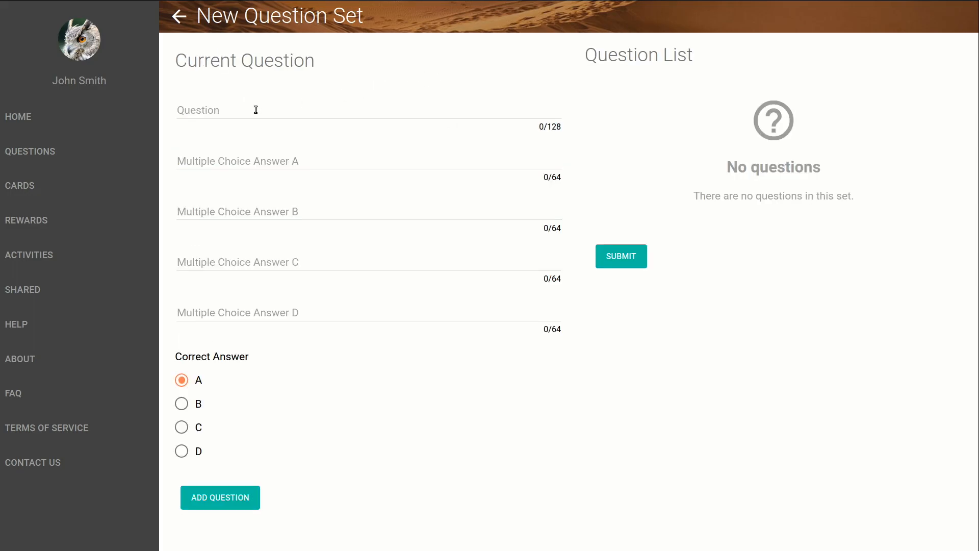
Add the question "What is the capital of Poland?" with answers Krakow, Gdansk, Lublin and Warsaw, marking D as correct.
left_click(360, 114)
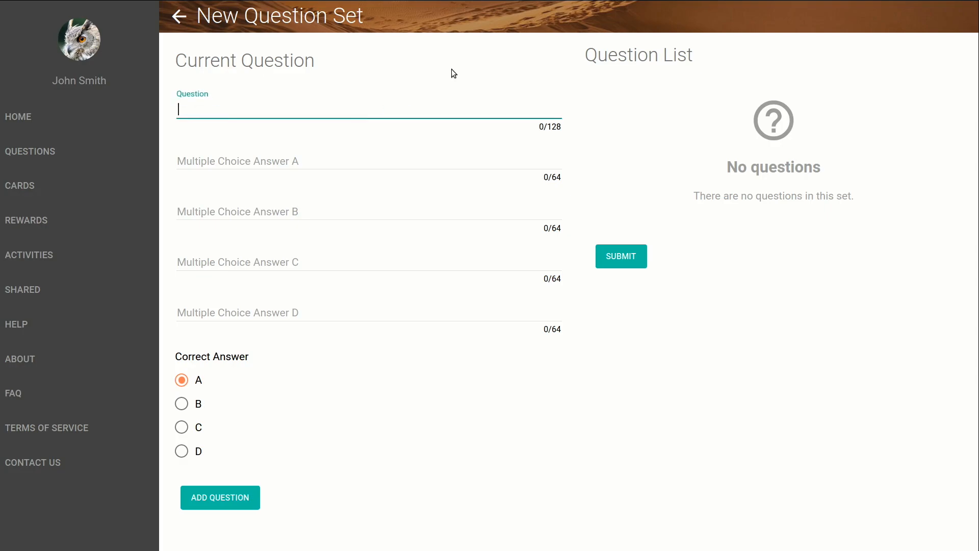
type("What is the capital of Poland?")
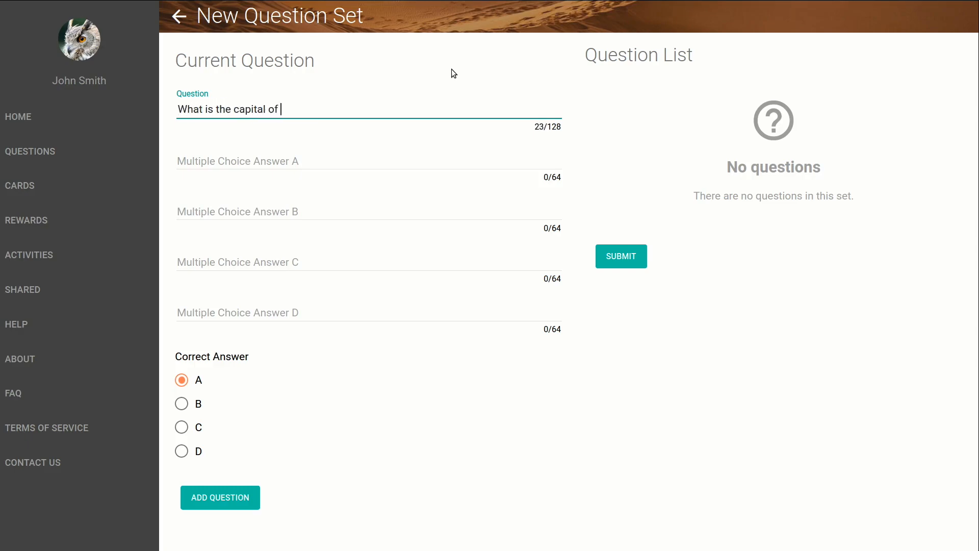
left_click(320, 161)
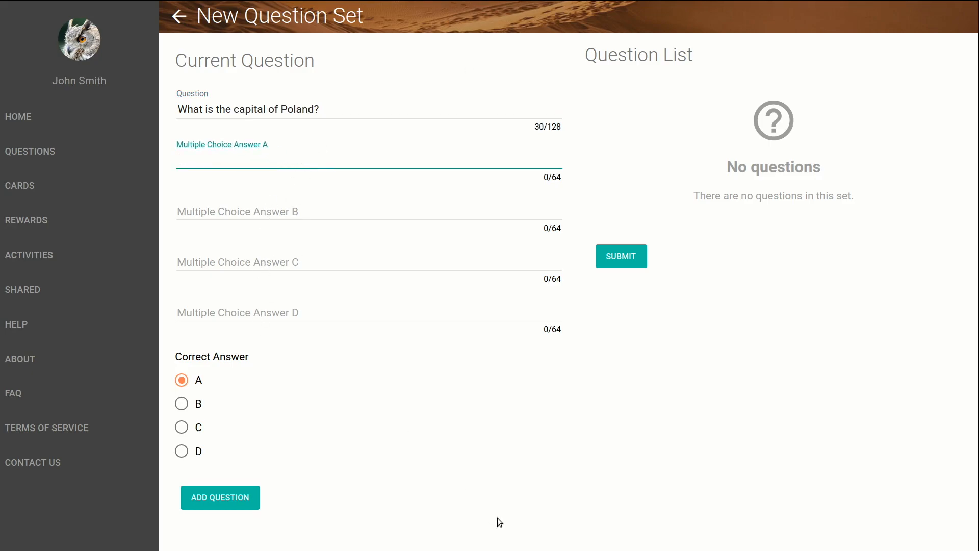
type("Krakow")
key("Tab")
type("Gdansk")
key("Tab")
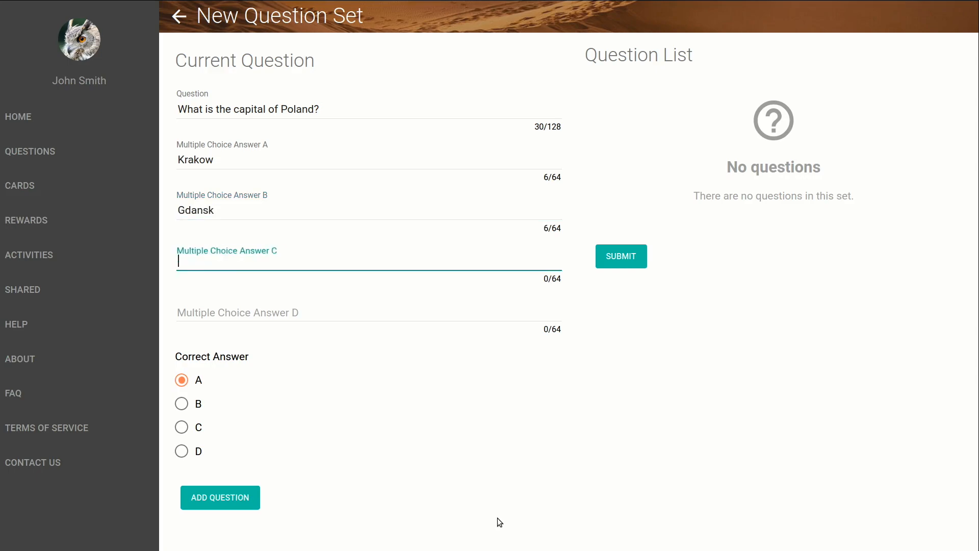
type("Lublin")
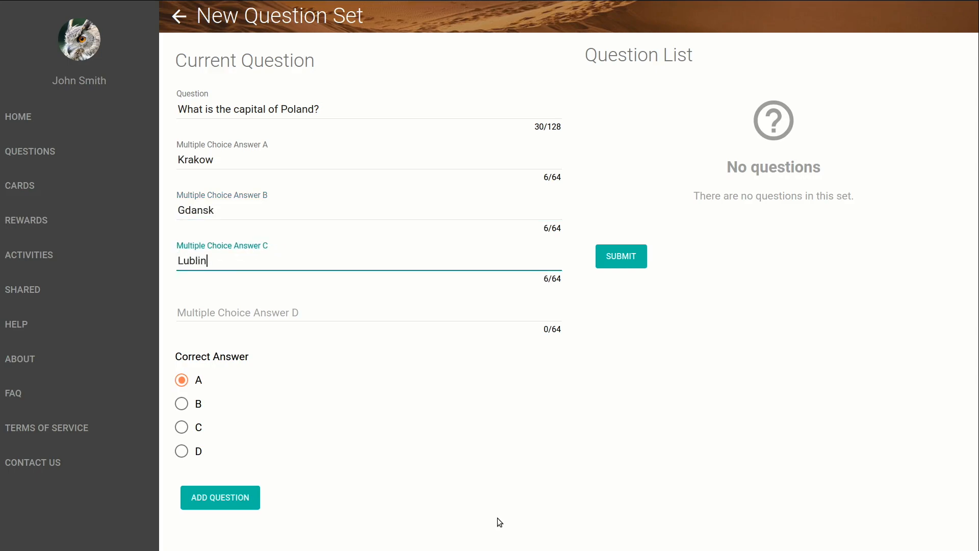
key("Tab")
type("Warsaw")
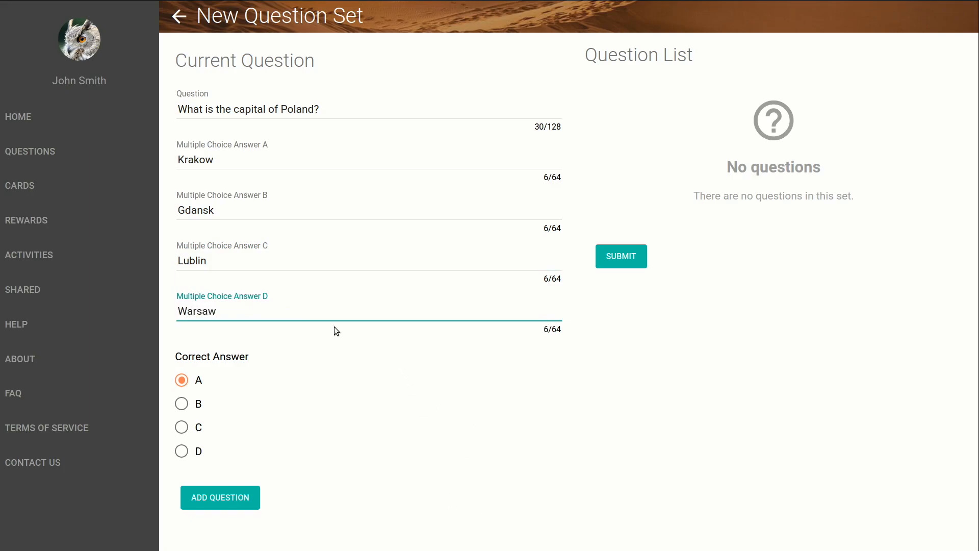
left_click(183, 450)
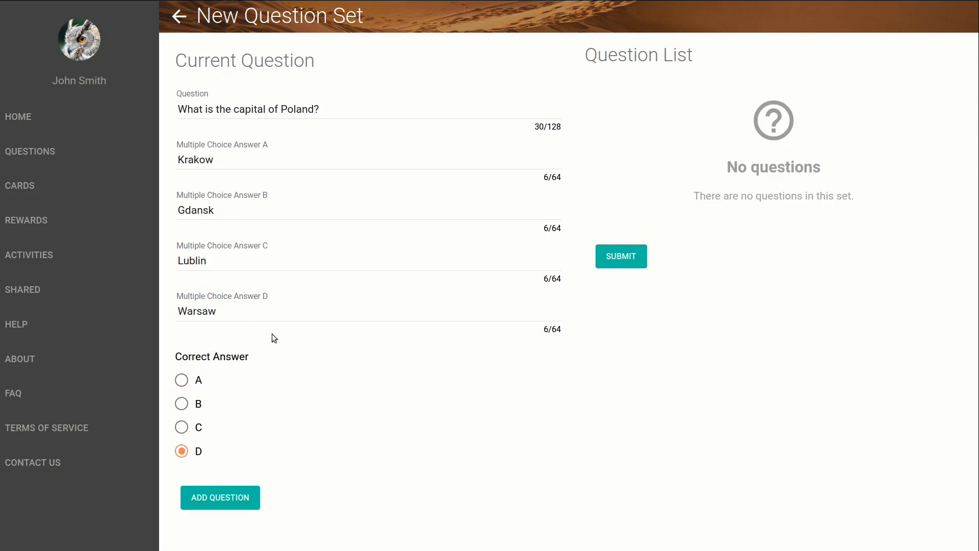
left_click(220, 503)
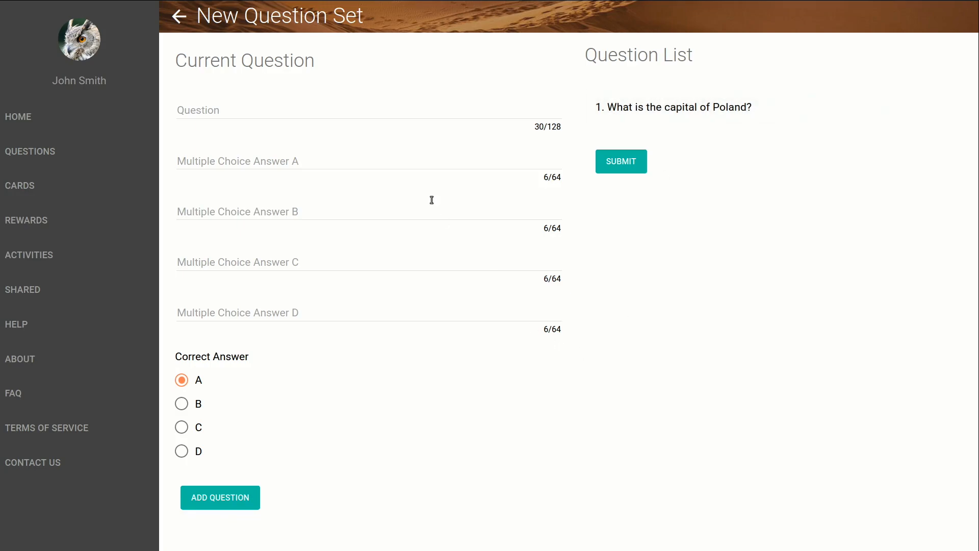
Reopen the question about Poland's capital to check its text and answers, and apply the edit form.
left_click(326, 114)
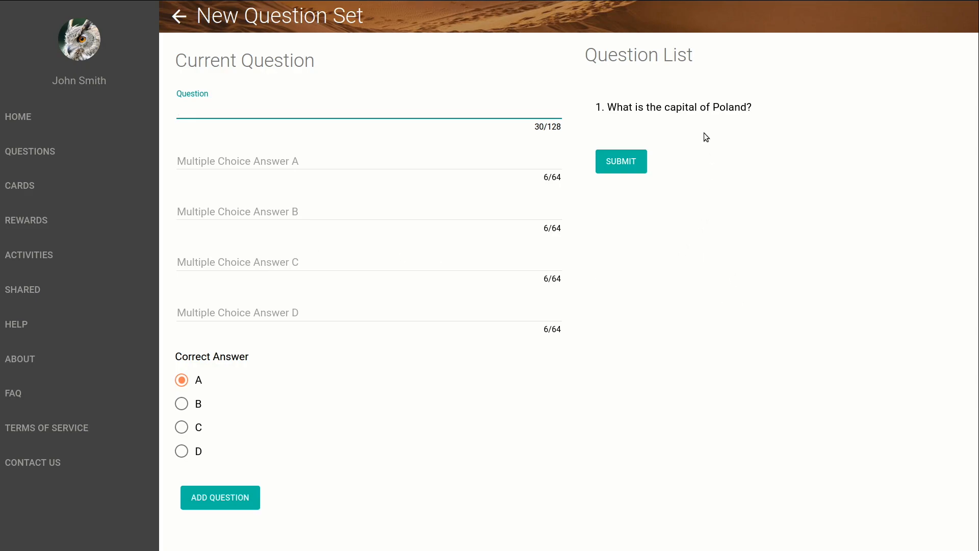
left_click(698, 112)
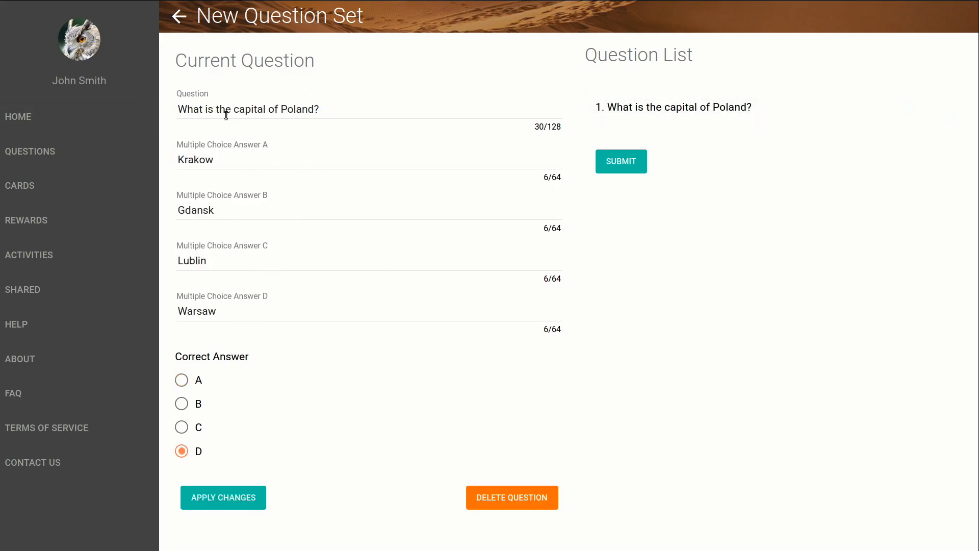
left_click(241, 317)
left_click(217, 504)
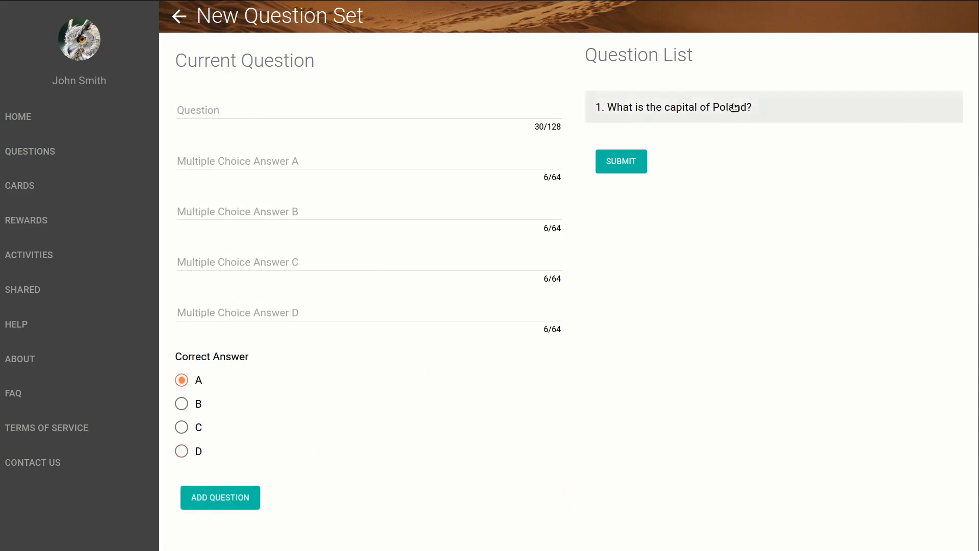
Review the questions on Poland, Iceland and Lake Baikal, and submit the question set.
left_click(317, 111)
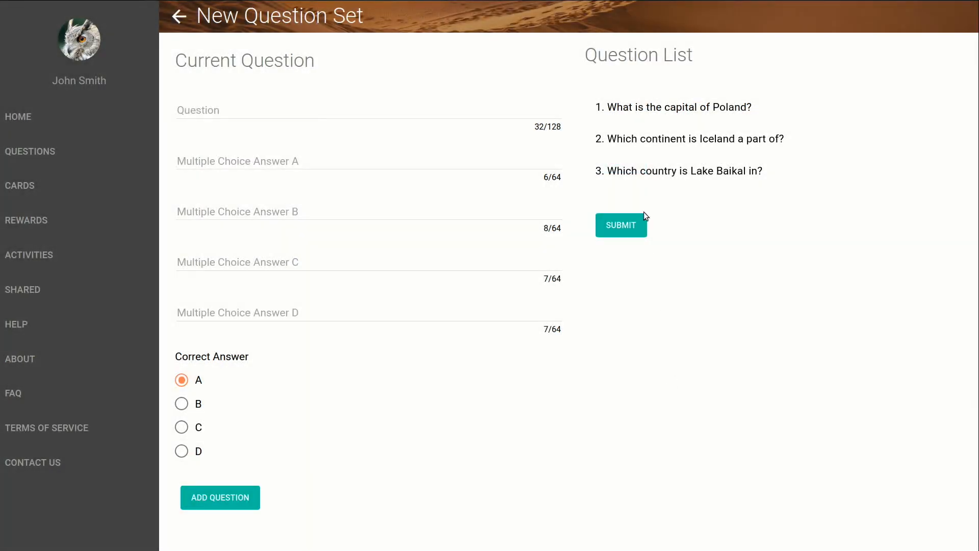
left_click(653, 117)
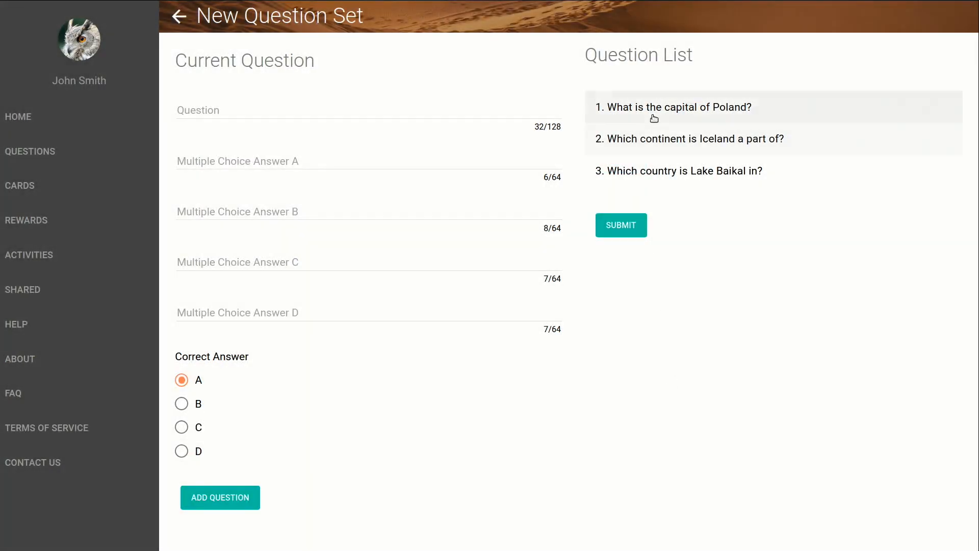
left_click(650, 144)
left_click(632, 168)
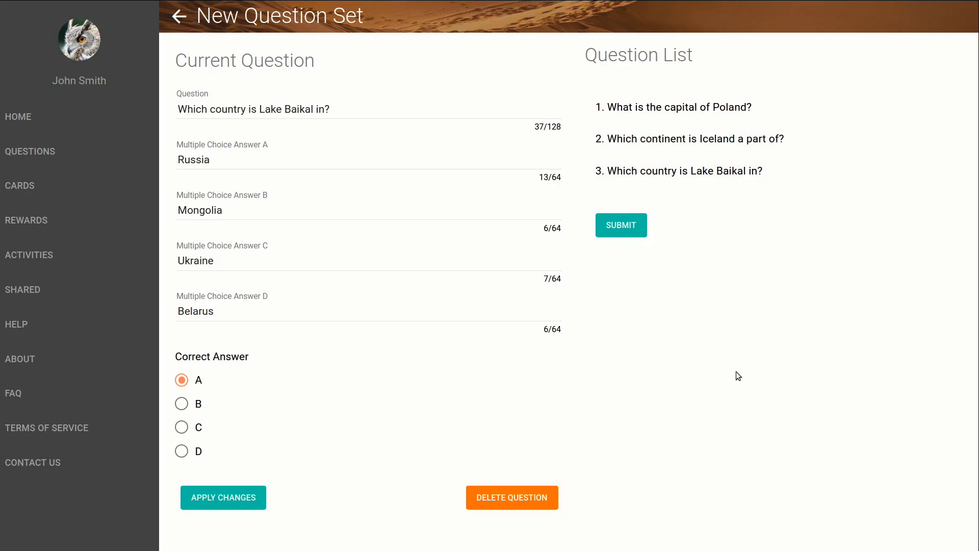
left_click(663, 138)
left_click(662, 106)
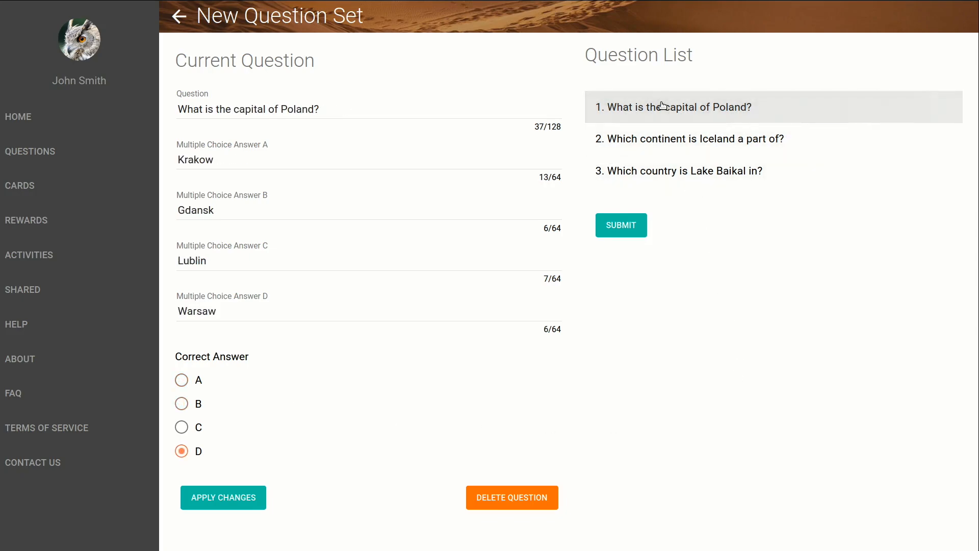
left_click(621, 230)
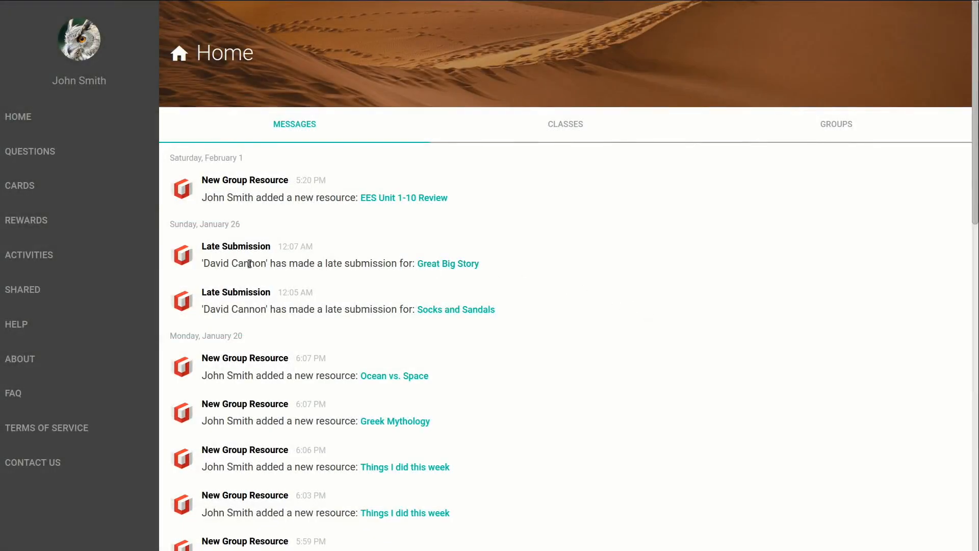
Browse the shared resources and narrow them to Multiple Choice resources.
left_click(43, 295)
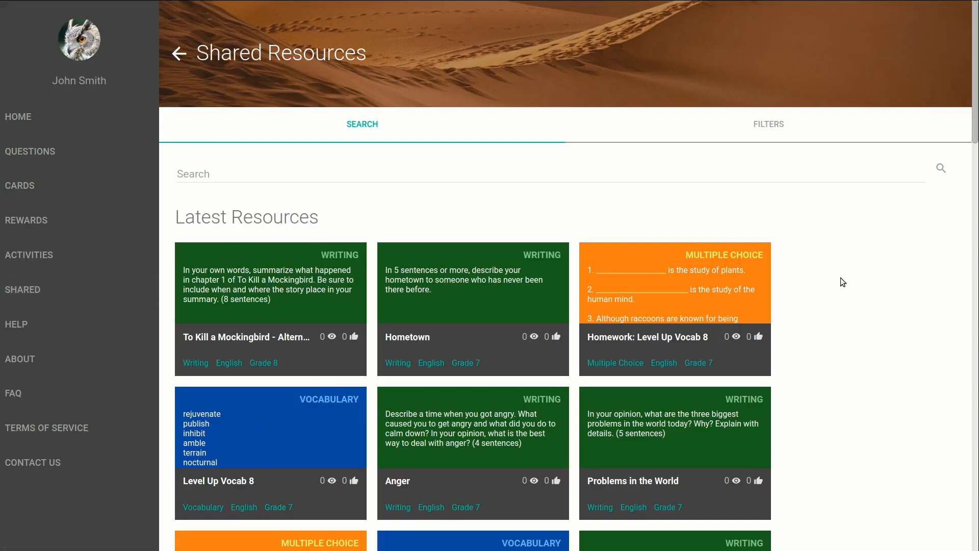
scroll(842, 282, "down", 5)
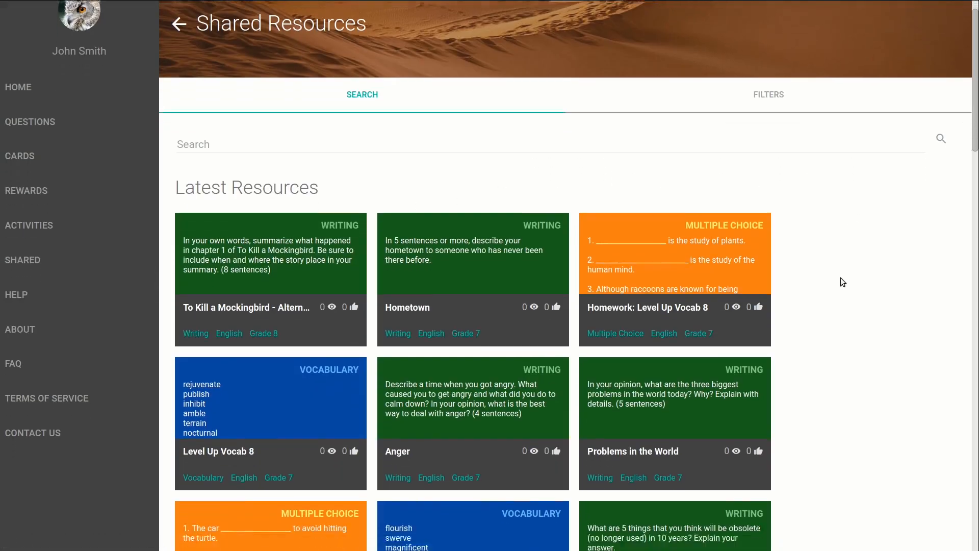
scroll(836, 276, "up", 5)
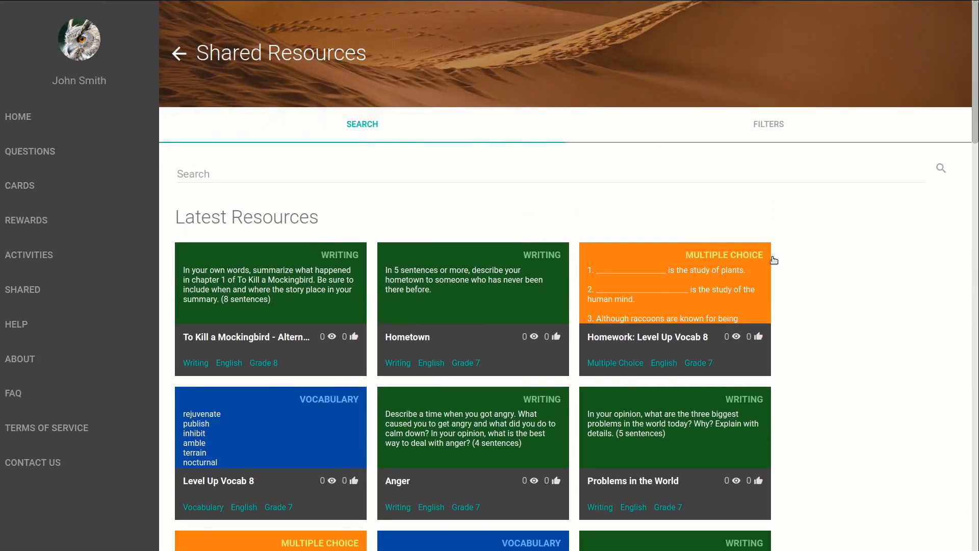
scroll(830, 258, "down", 12)
scroll(830, 258, "down", 9)
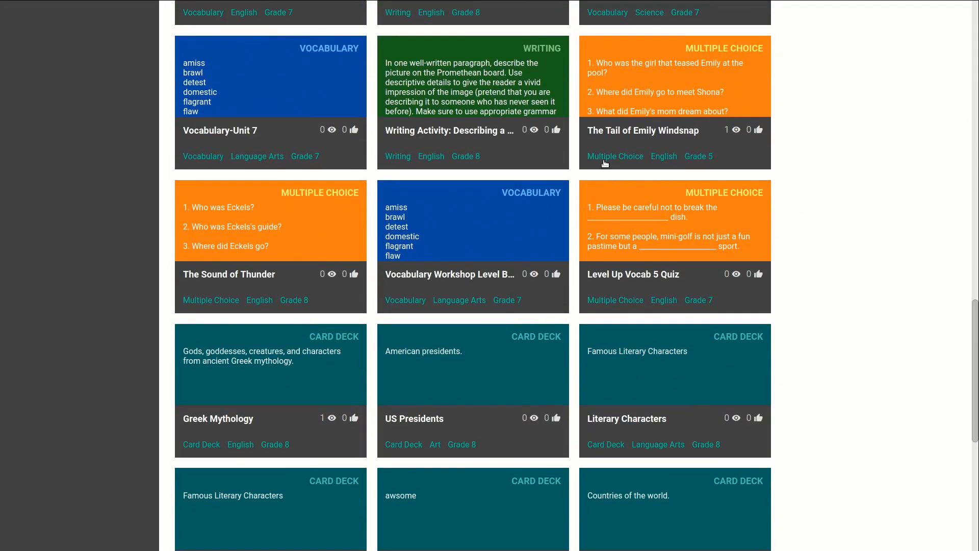
left_click(603, 159)
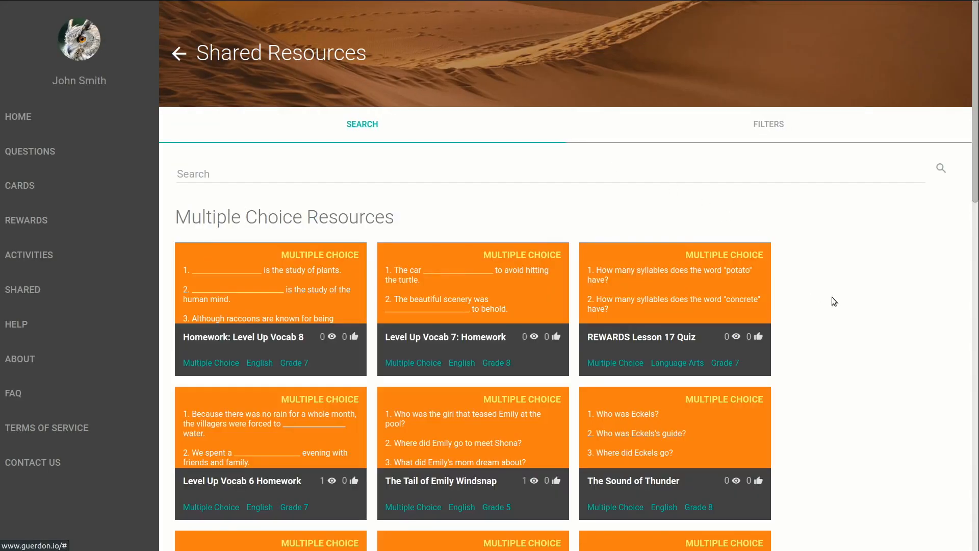
Open the shared question set "The Tail of Emily Windsnap" and clone it.
scroll(831, 296, "down", 4)
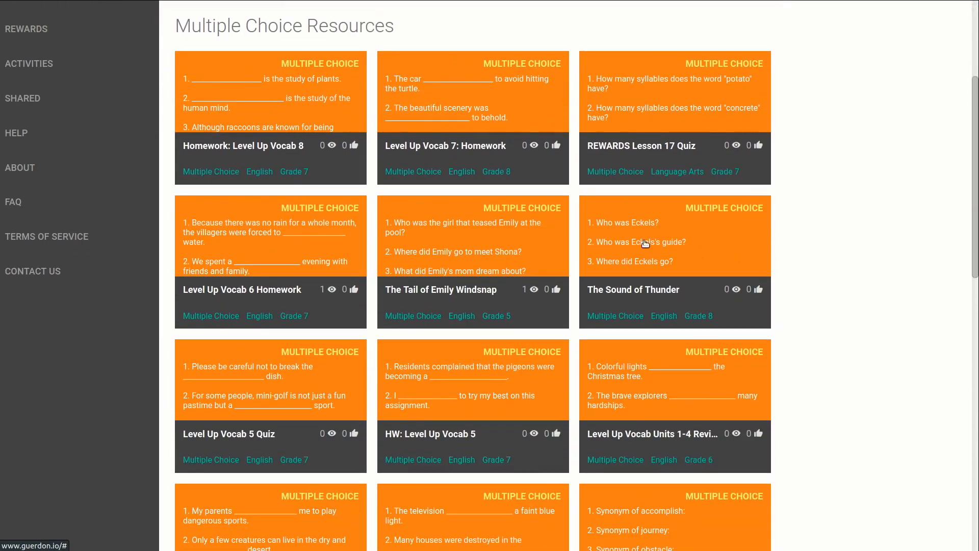
left_click(425, 236)
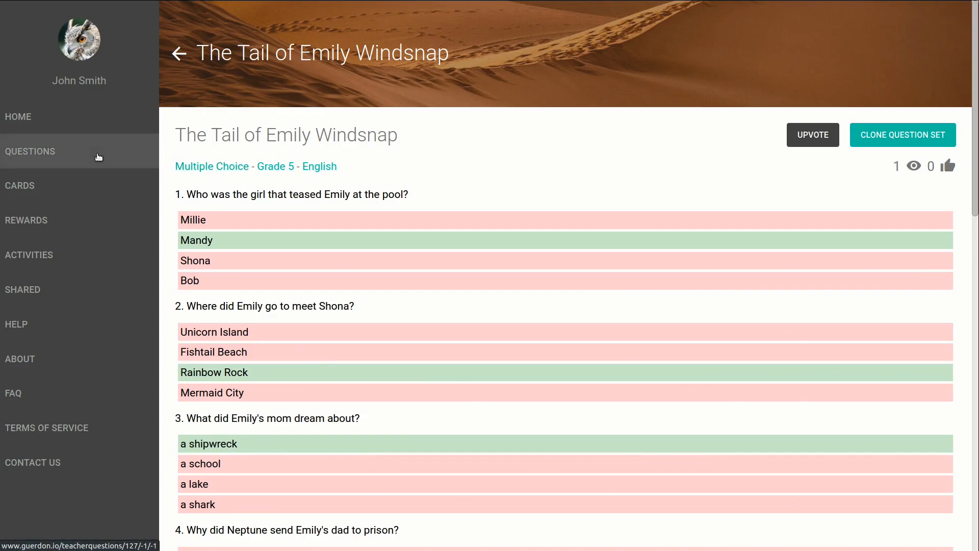
left_click(883, 142)
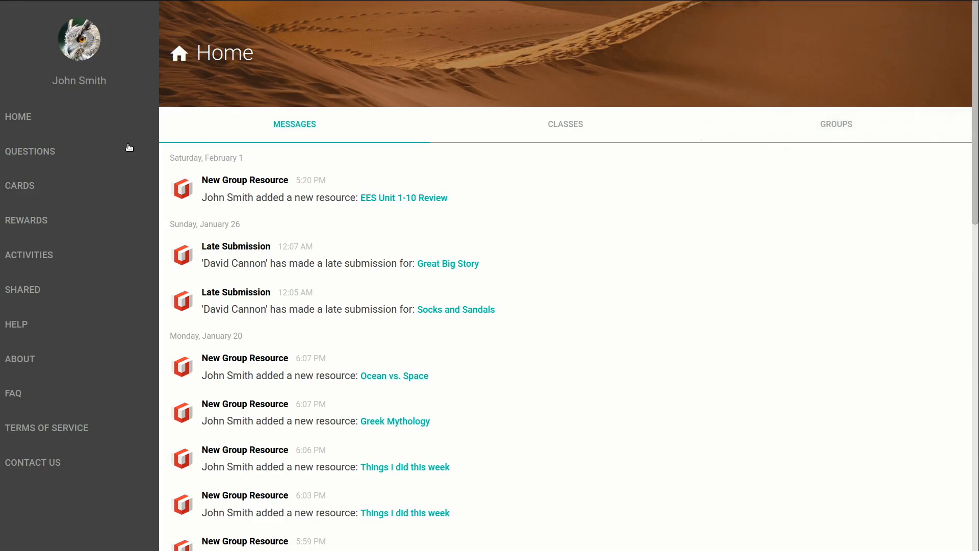
Check the cloned set "The Tail of Emily Windsnap" among the question sets and open the General Knowledge set.
left_click(55, 152)
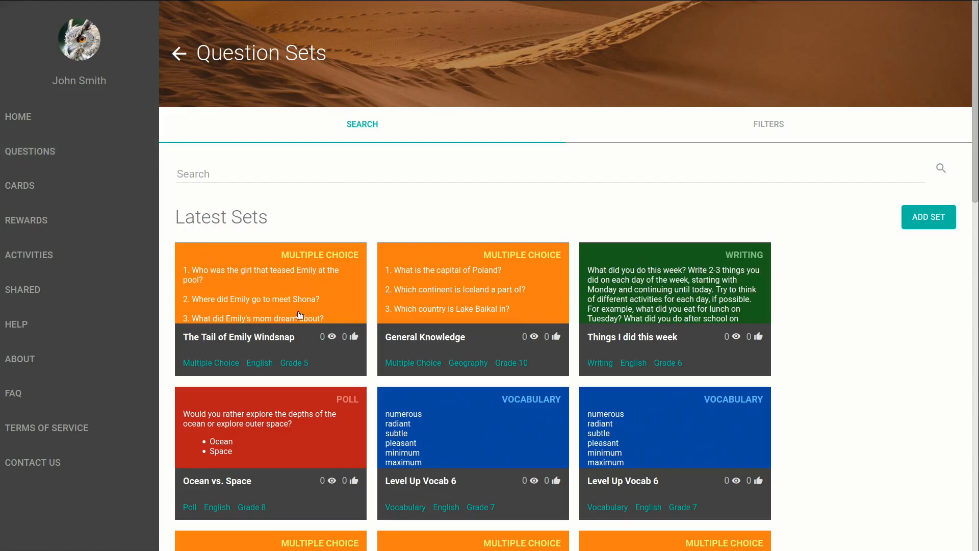
left_click_drag(186, 337, 295, 342)
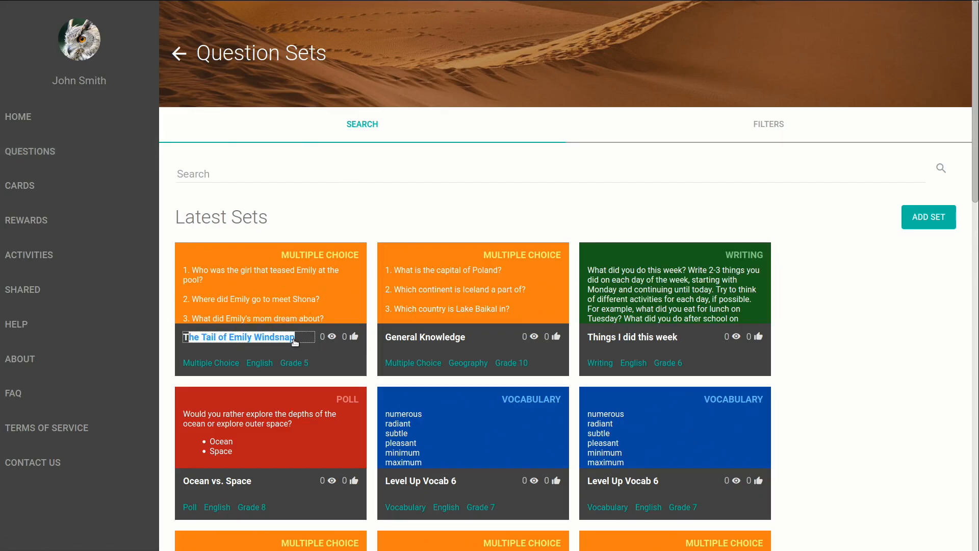
left_click_drag(294, 342, 293, 341)
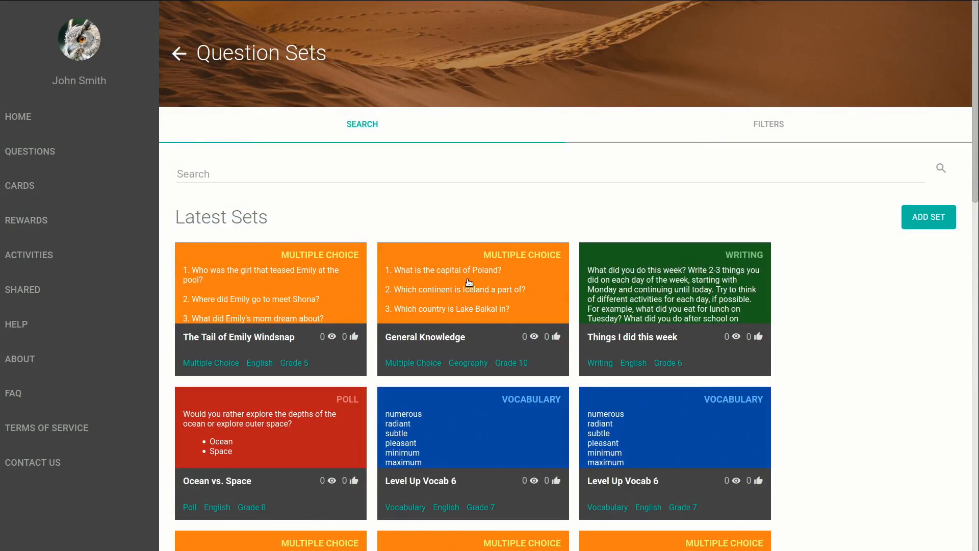
left_click(454, 288)
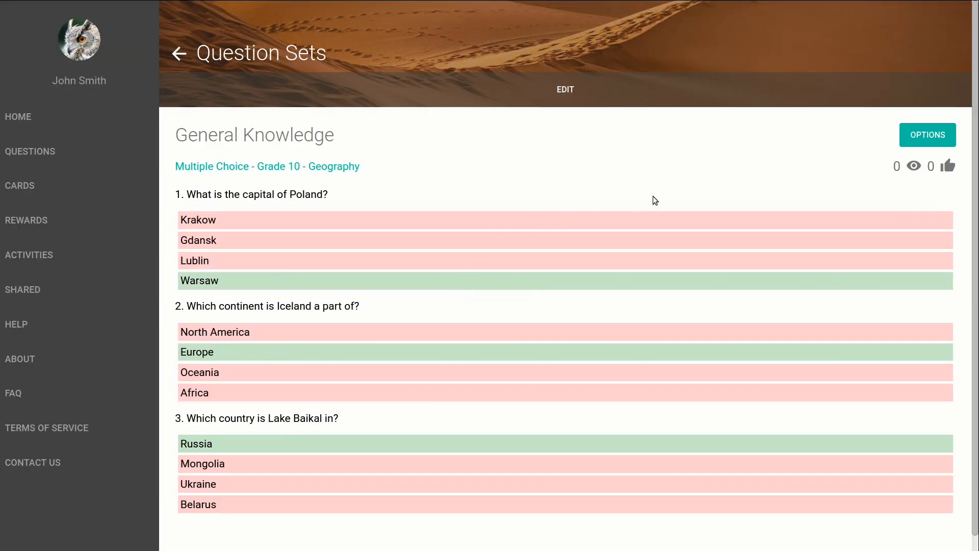
Assign the General Knowledge set to the class English 8A as an Asynchronous Quiz.
left_click(932, 141)
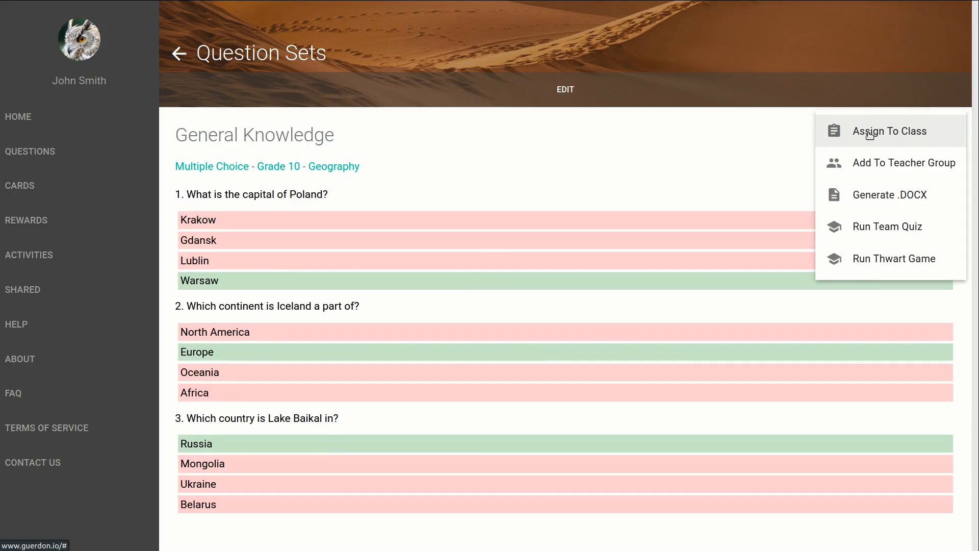
left_click(860, 135)
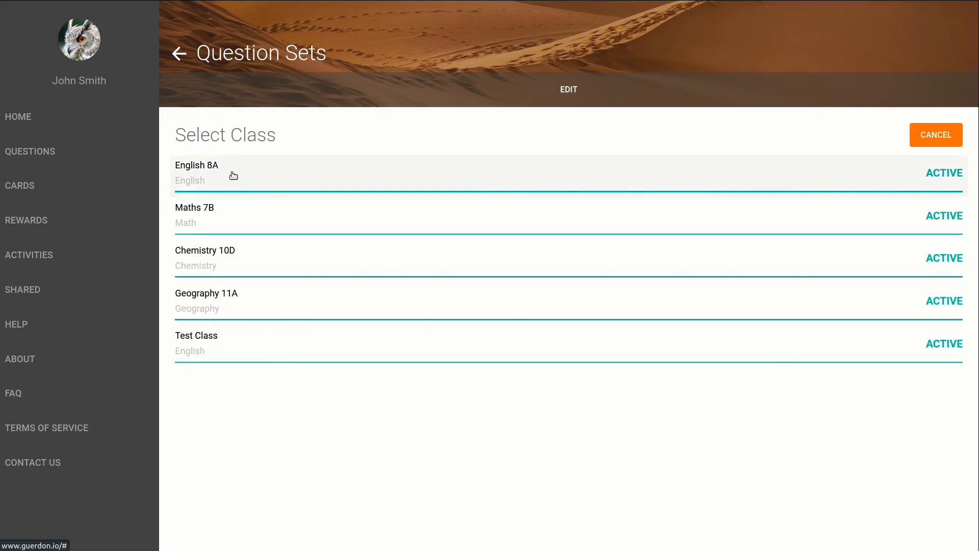
left_click(213, 180)
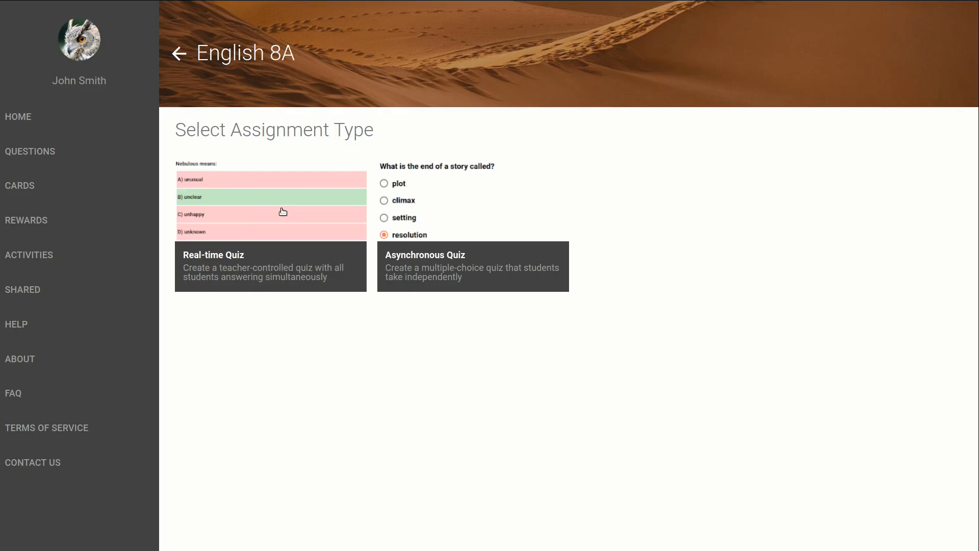
left_click(469, 204)
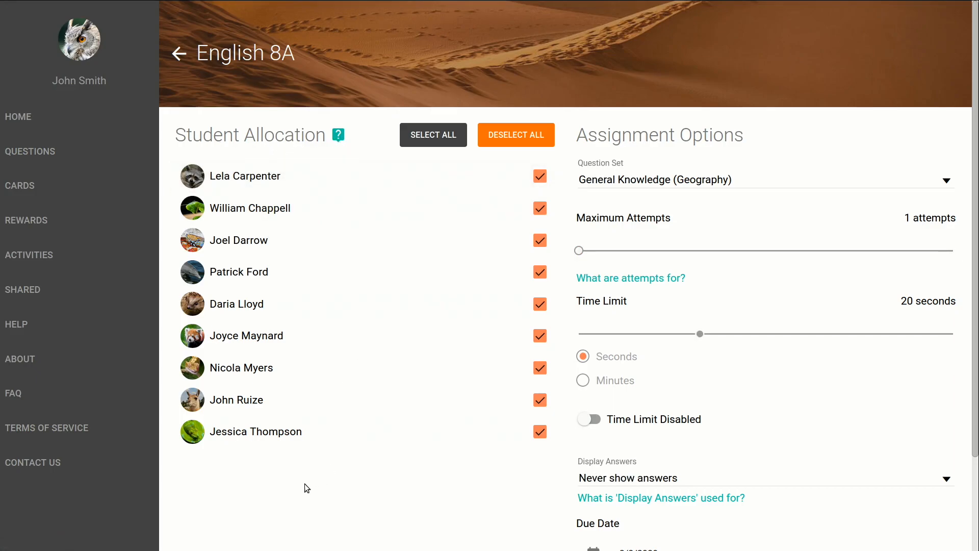
left_click(279, 304)
left_click(278, 210)
left_click(244, 305)
left_click(206, 217)
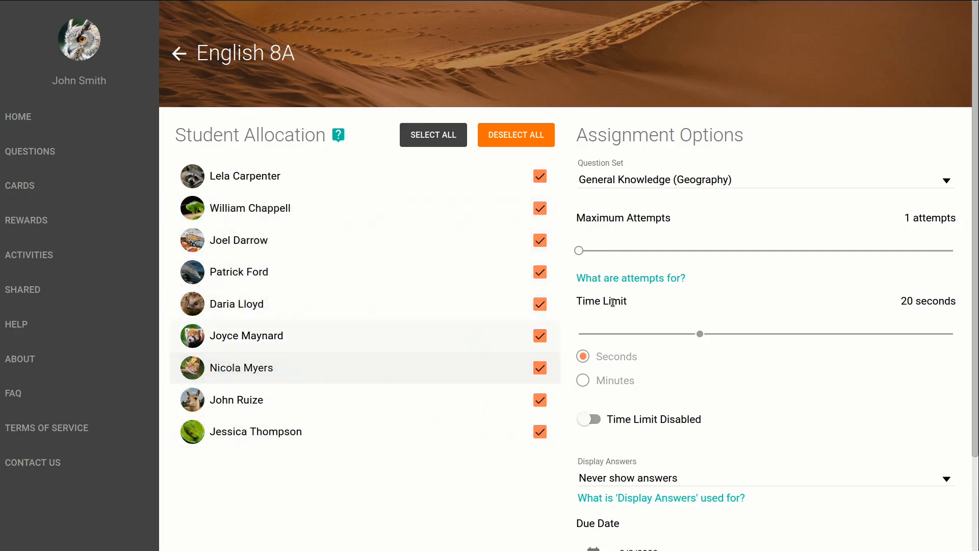
Set the assignment's maximum attempts to 3.
left_click_drag(577, 216, 689, 221)
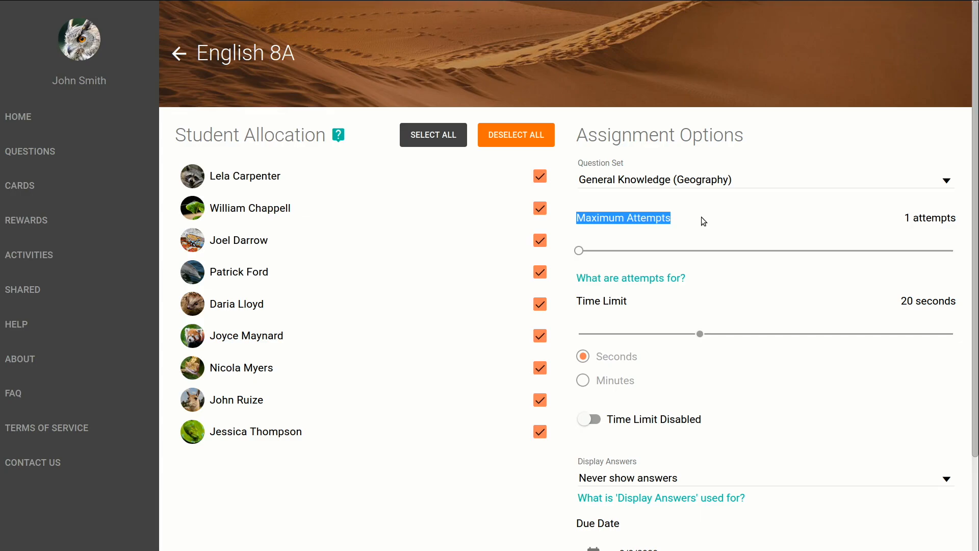
left_click(702, 218)
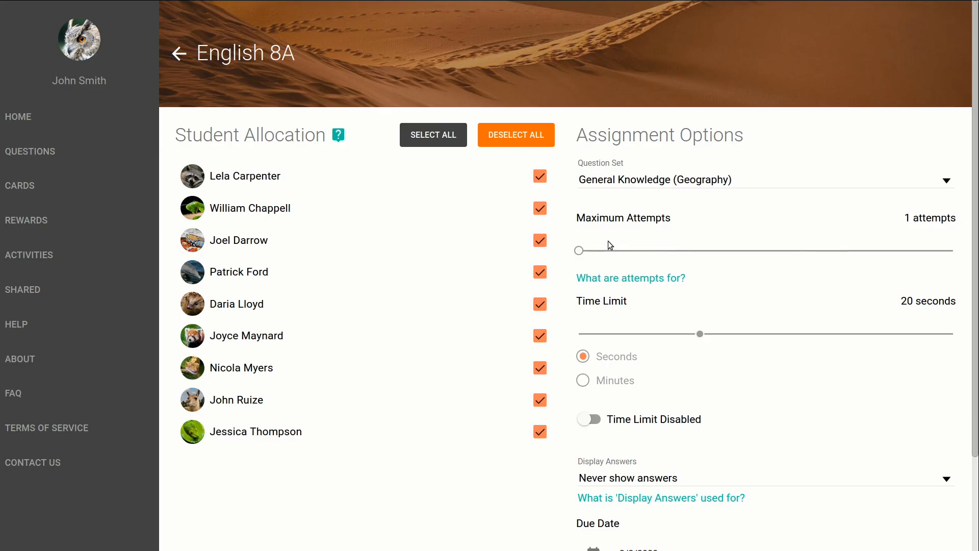
left_click_drag(584, 253, 662, 249)
Try a time limit of 60 minutes for the assignment and disable the time limit again.
scroll(845, 296, "down", 2)
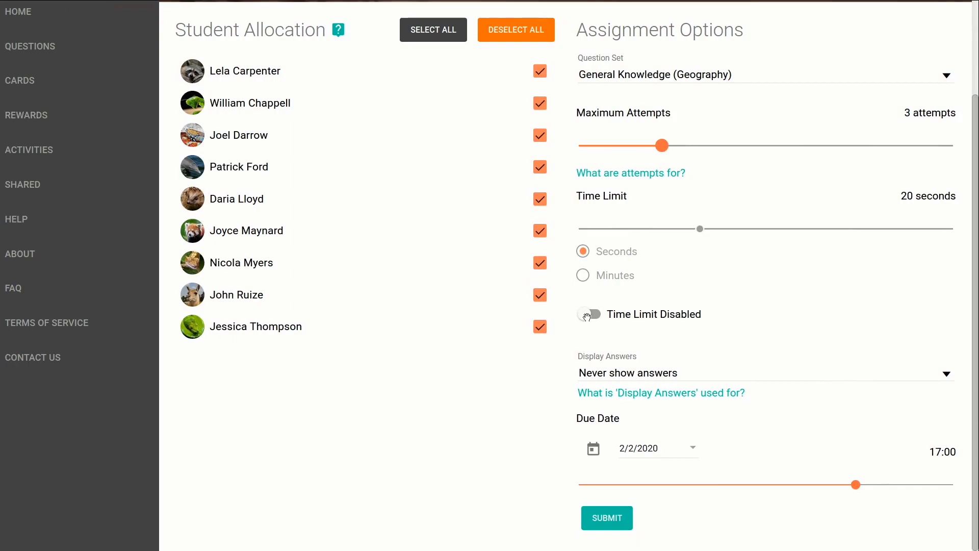
left_click(594, 314)
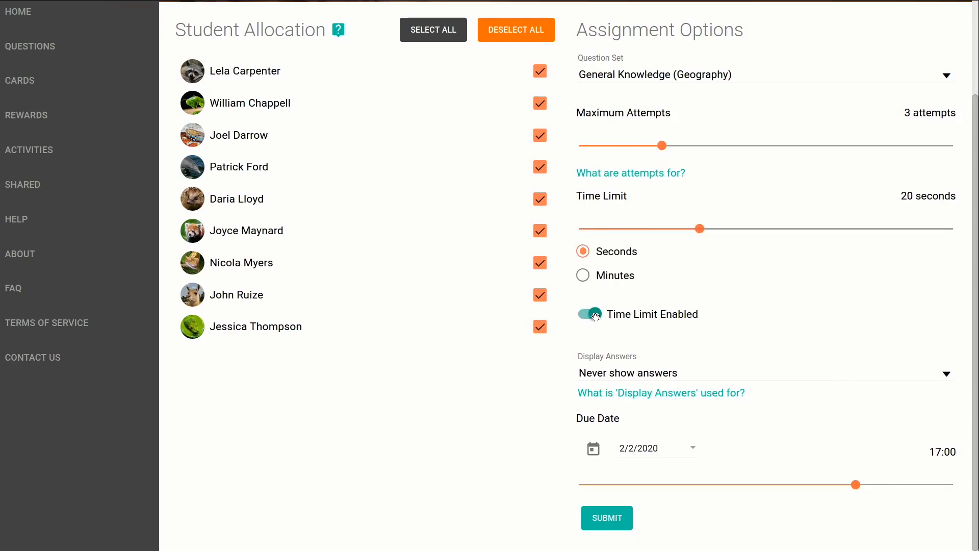
left_click(587, 275)
left_click_drag(700, 229, 958, 228)
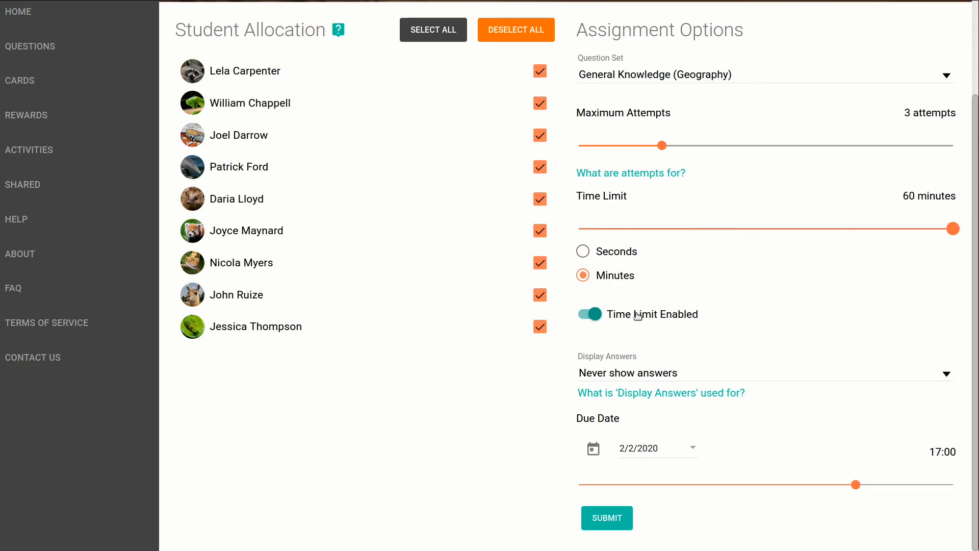
left_click(587, 313)
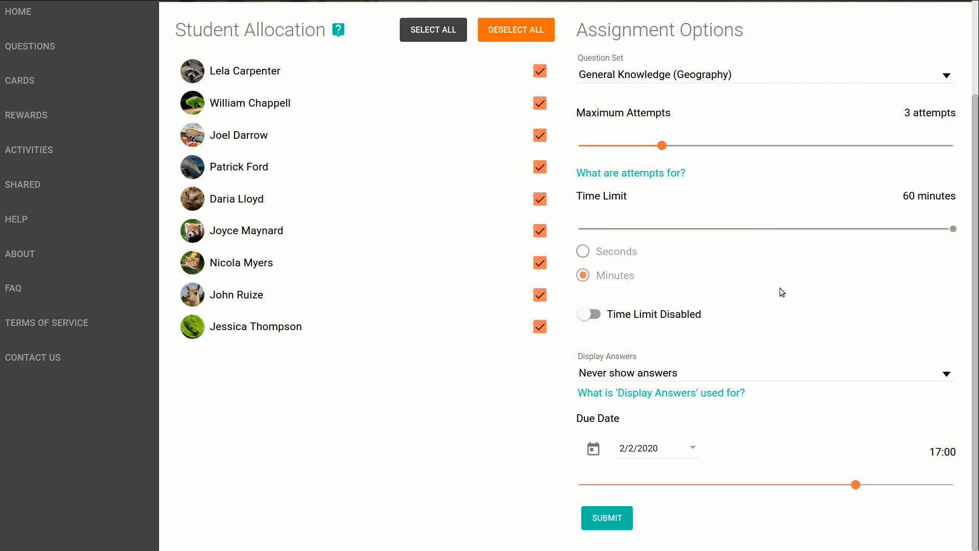
Submit the assignment with Display Answers set to Never show answers and a due date of 2/10/2020 at 17:00.
left_click(944, 375)
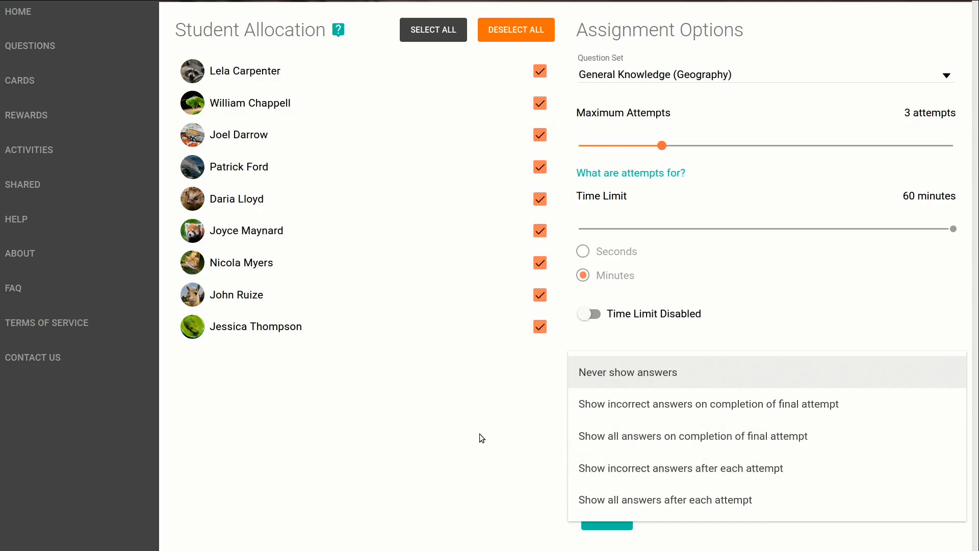
left_click(629, 374)
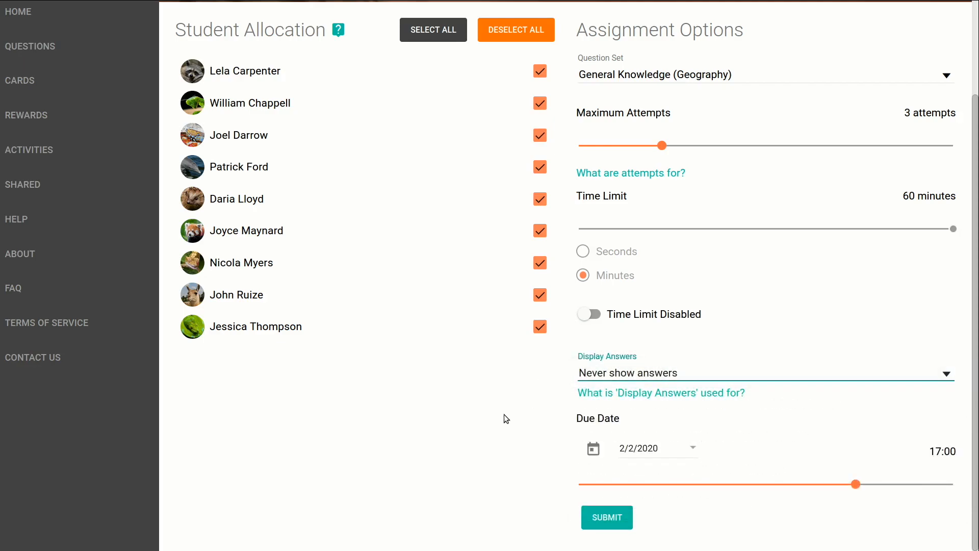
left_click(693, 449)
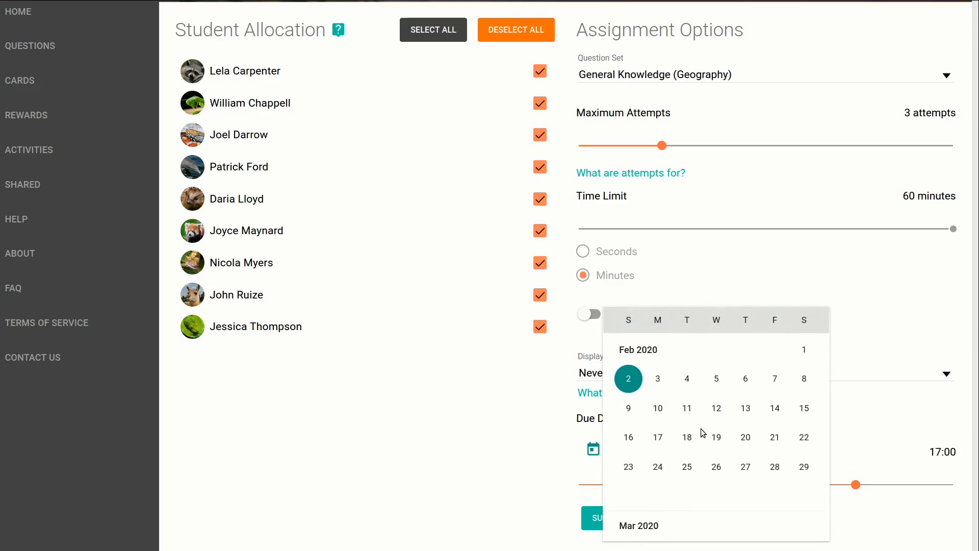
left_click(657, 408)
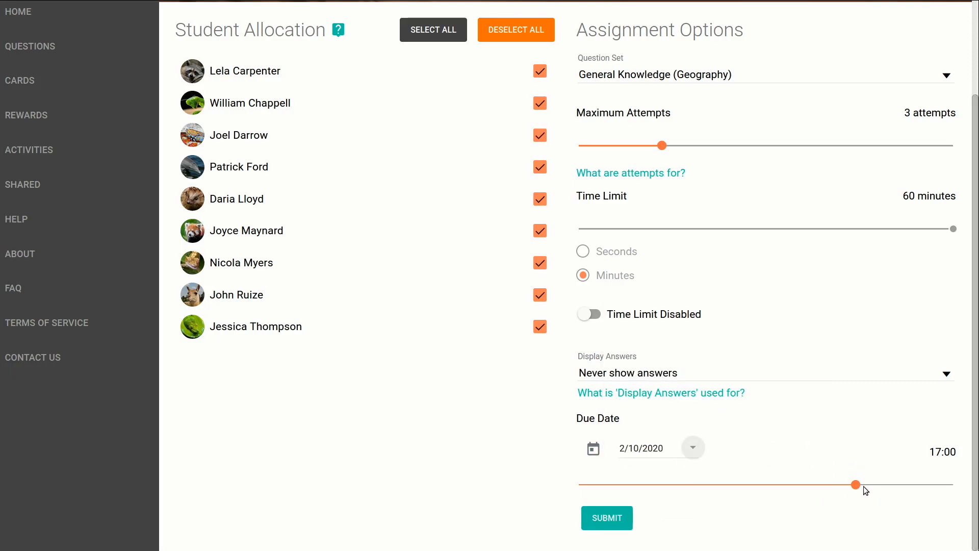
mouse_move(856, 485)
left_mouse_down()
mouse_move(806, 486)
mouse_move(847, 486)
left_mouse_up()
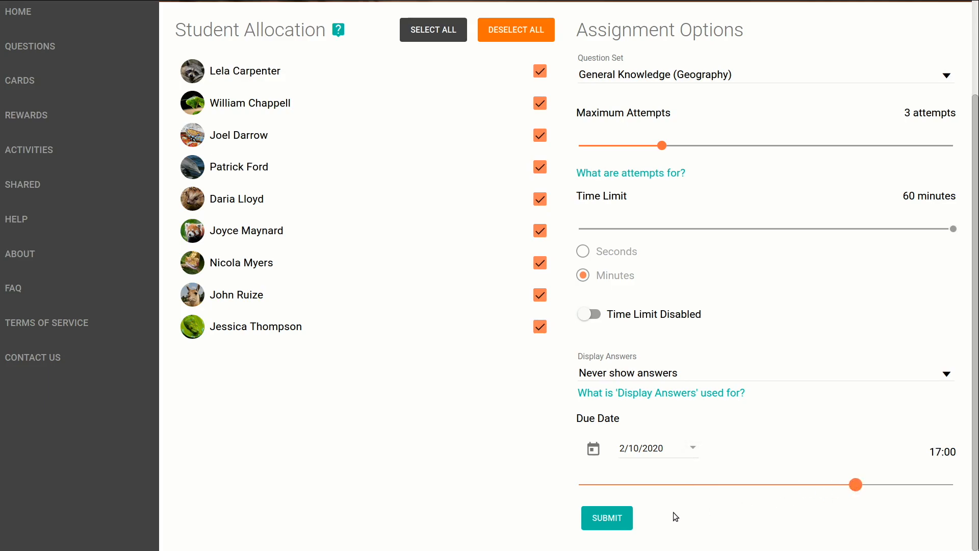
left_click(606, 518)
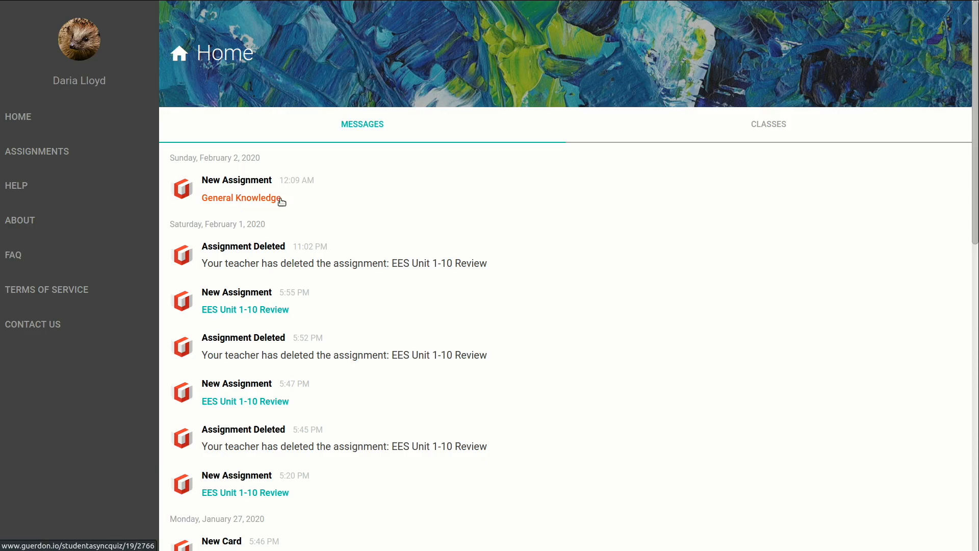
In the student account, open the General Knowledge assignment of the class English 8A and start it.
left_click(760, 137)
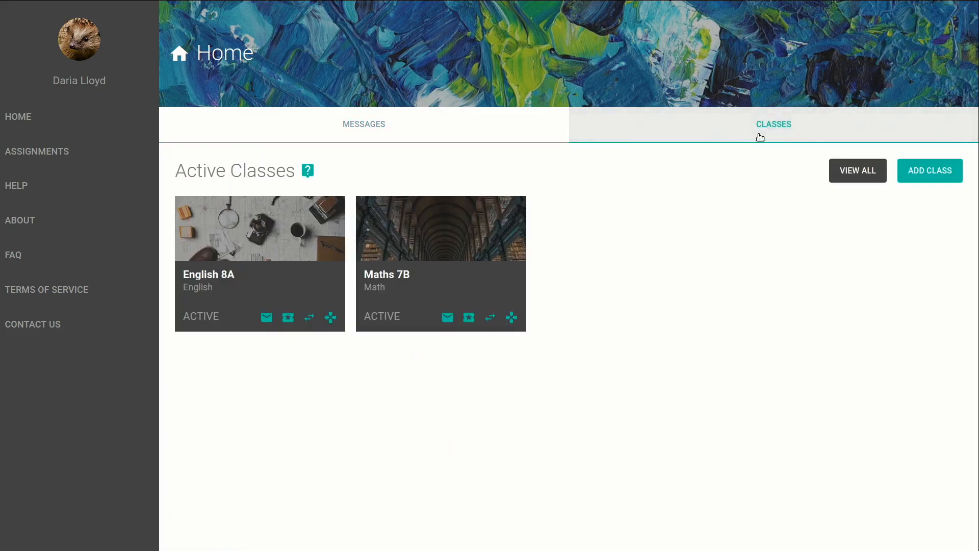
left_click(237, 227)
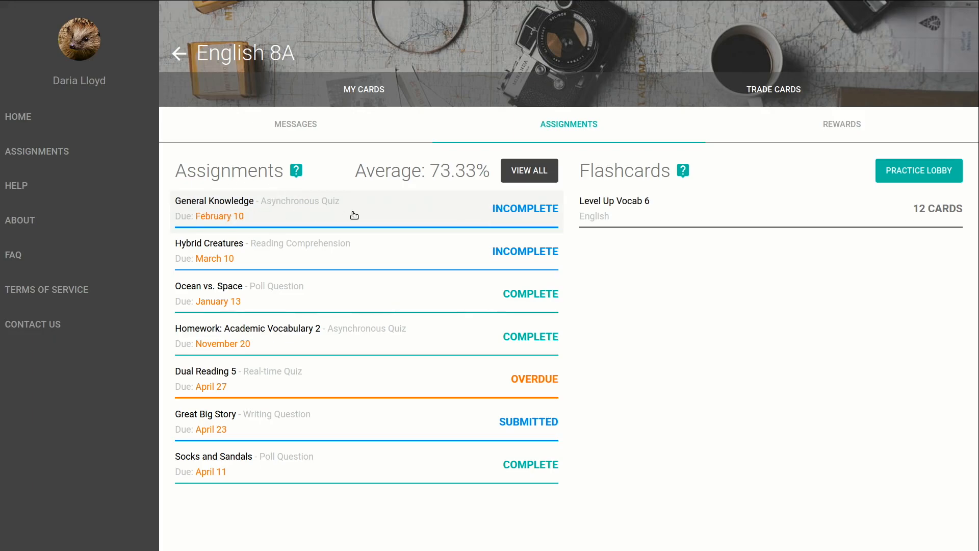
left_click(322, 211)
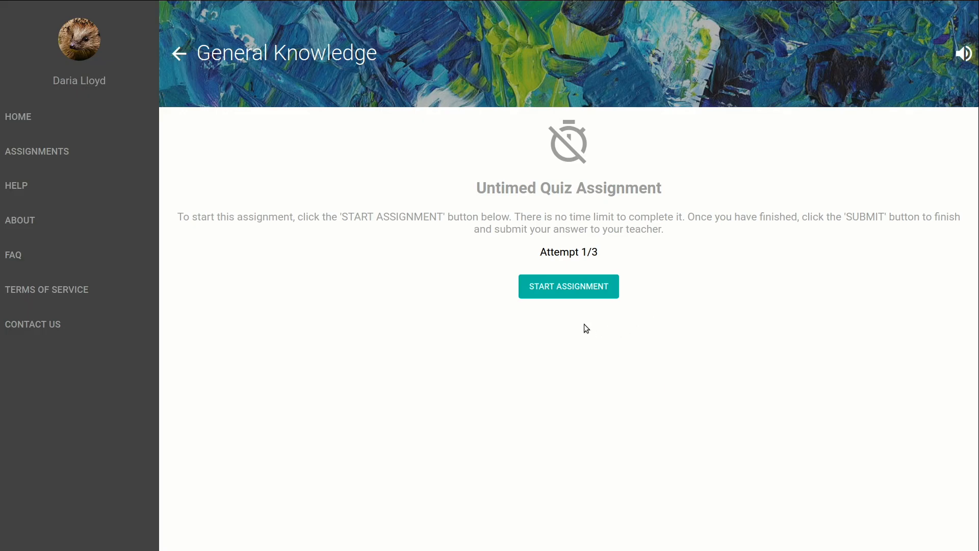
left_click_drag(539, 252, 603, 253)
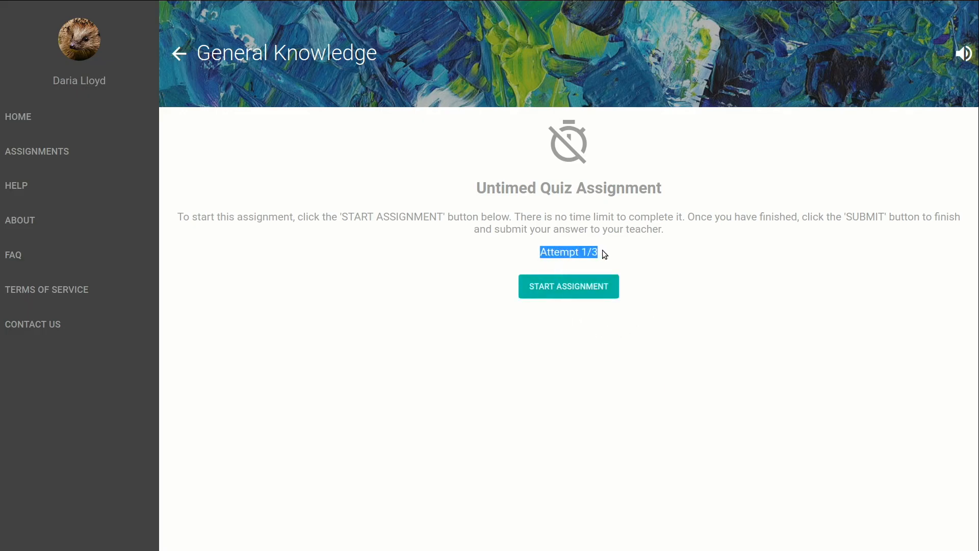
left_click(546, 345)
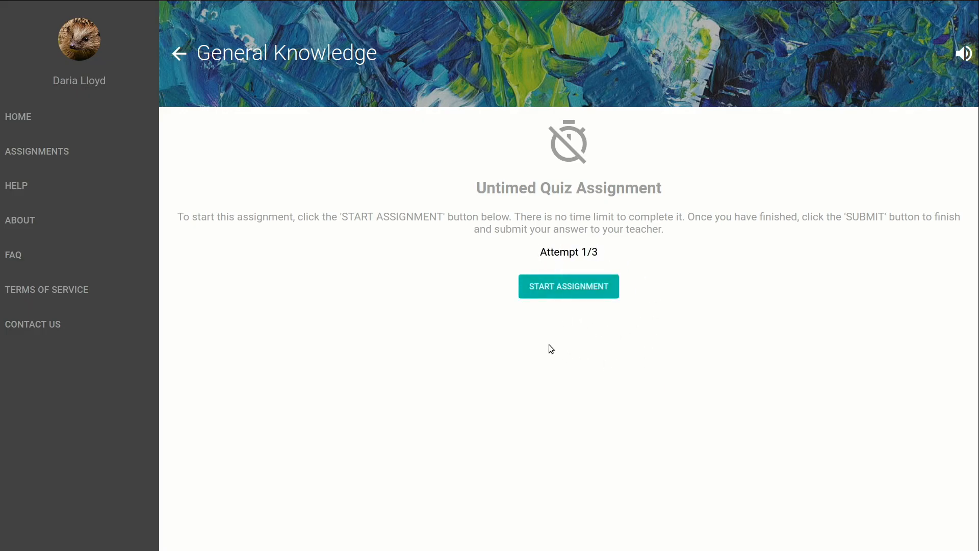
left_click(568, 293)
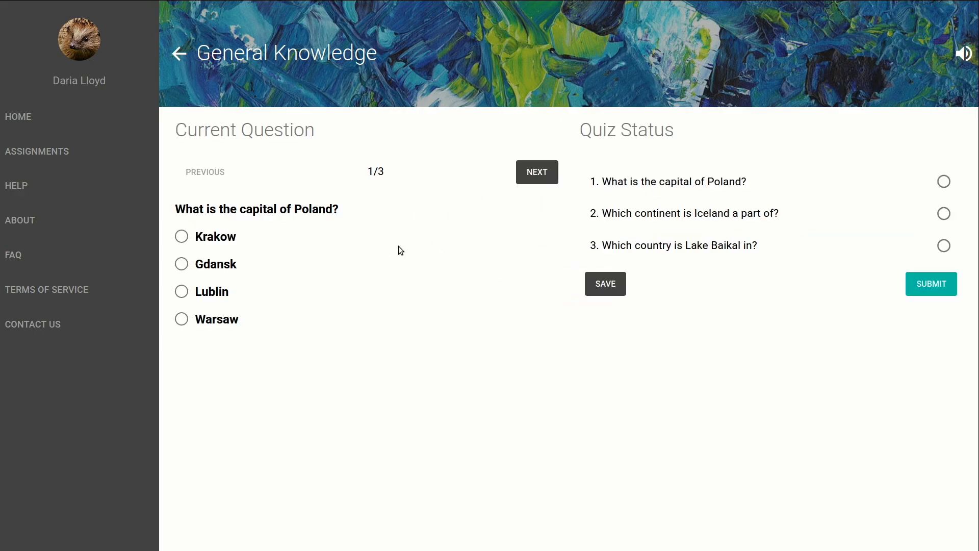
Answer the Poland, Iceland and Lake Baikal questions with Krakow, Oceania and Russia, and save and submit the quiz.
left_click(182, 236)
left_click(557, 172)
left_click(218, 290)
left_click(549, 176)
left_click(183, 237)
left_click(612, 289)
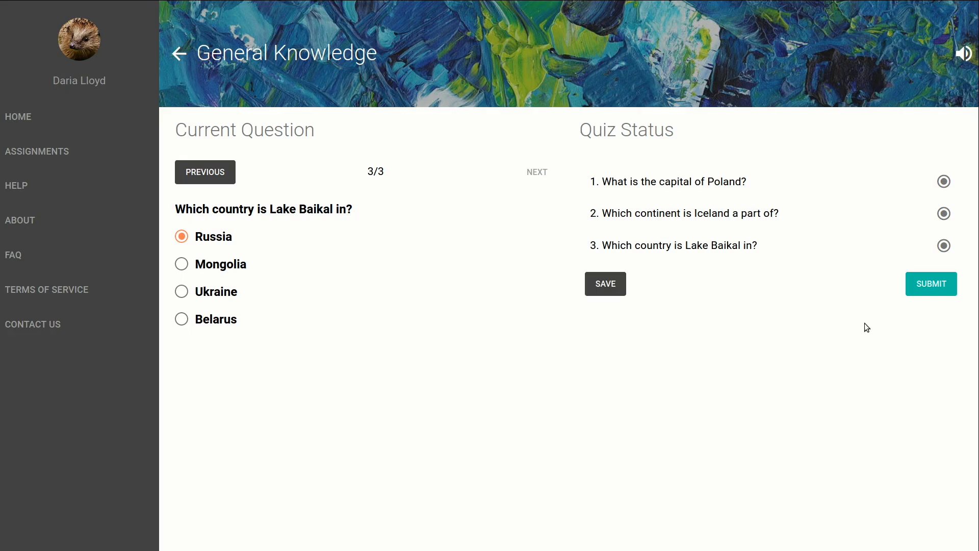
left_click(931, 290)
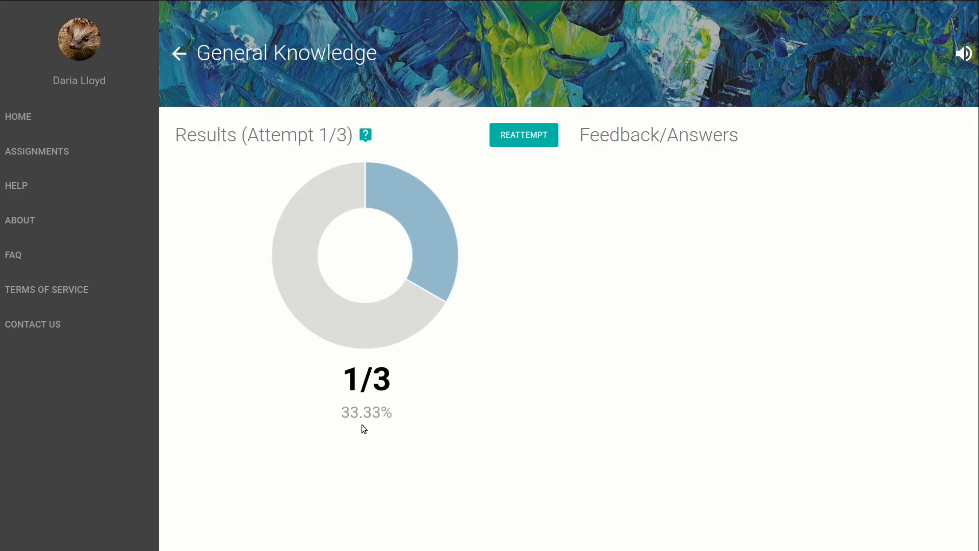
Examine the score of the first quiz attempt and the Feedback/Answers section.
left_click_drag(344, 386, 396, 392)
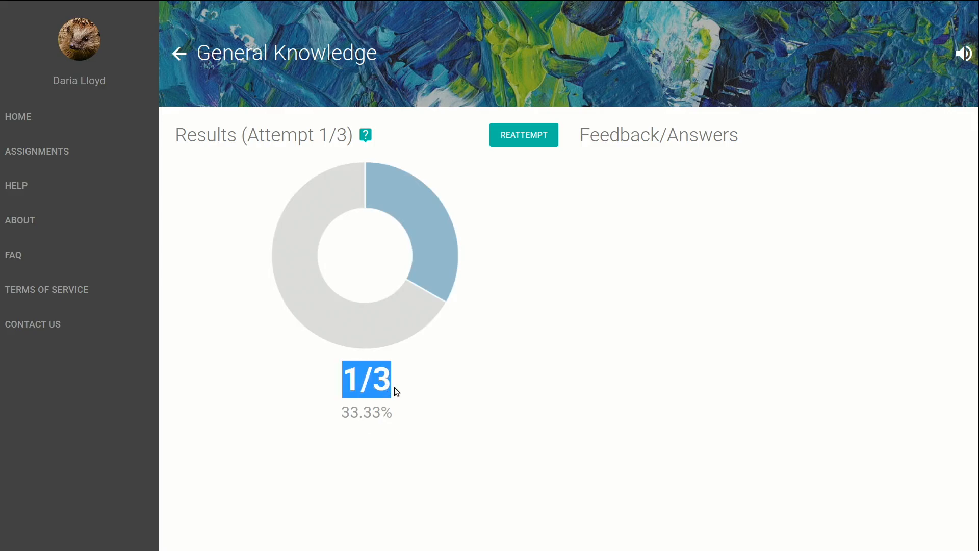
left_click(666, 261)
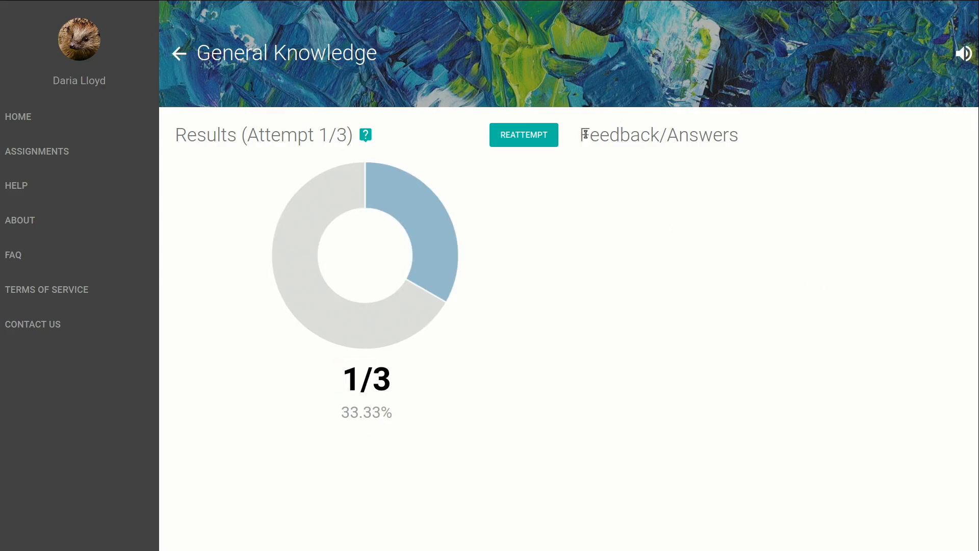
left_click_drag(579, 134, 739, 135)
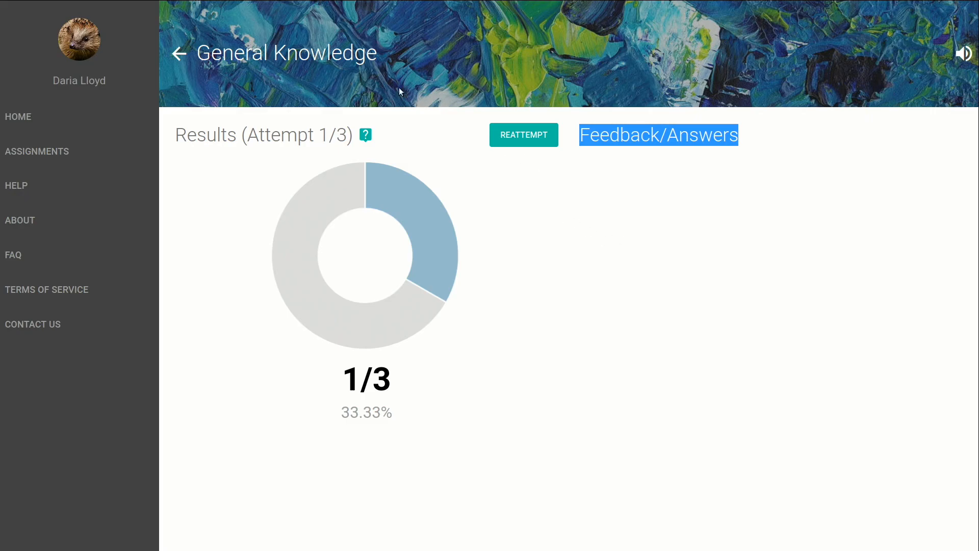
left_click(554, 158)
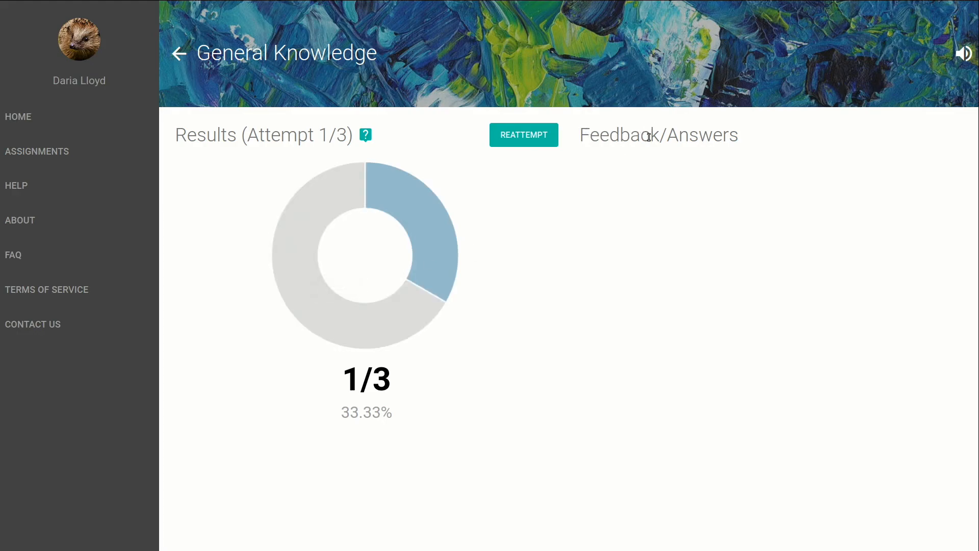
left_click_drag(659, 136, 581, 136)
left_click(647, 234)
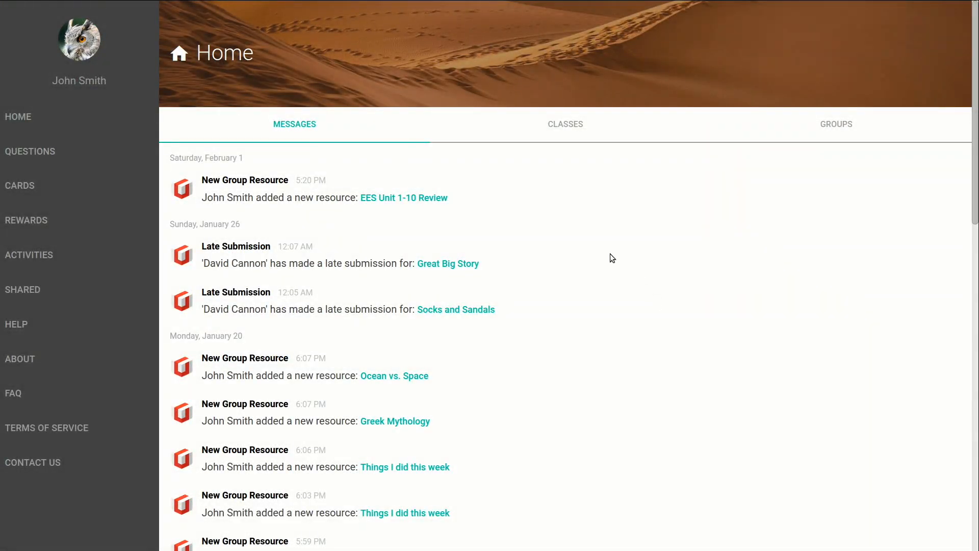
In the teacher account, open the General Knowledge assignment of the class English 8A and view the submitted student's answers.
left_click(568, 131)
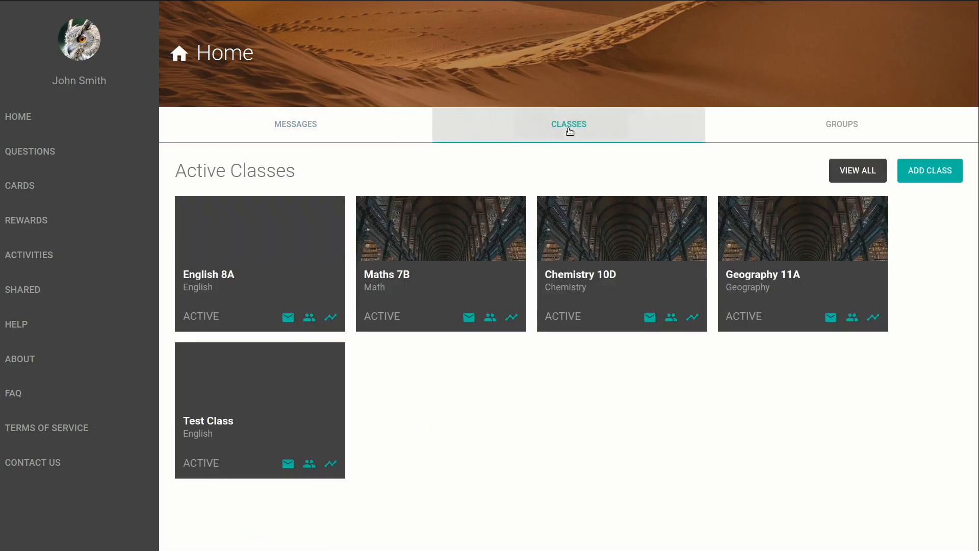
left_click(272, 228)
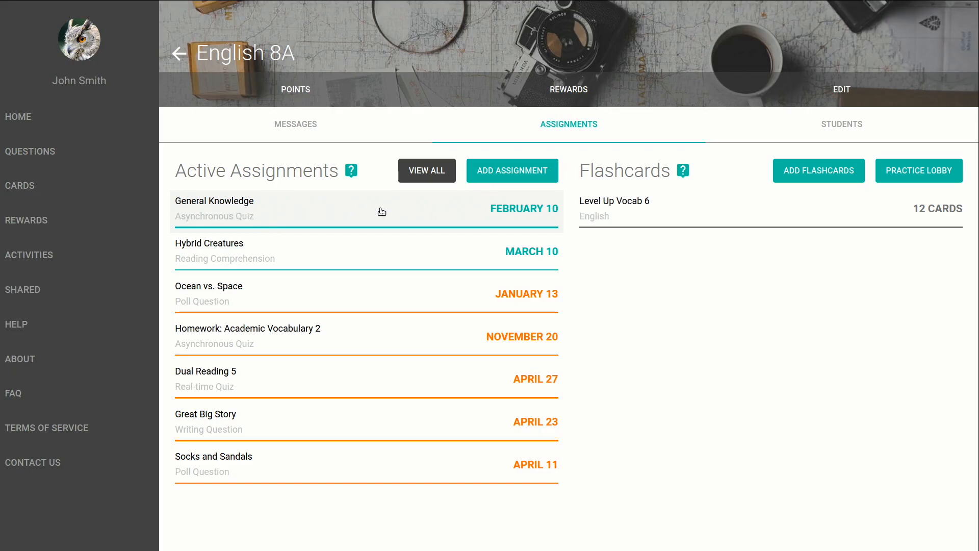
left_click(381, 212)
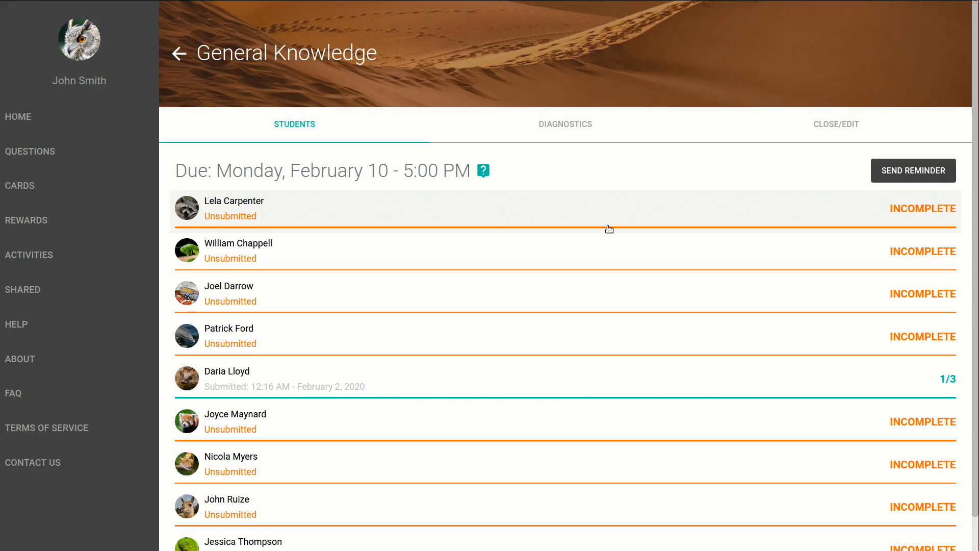
scroll(608, 227, "down", 1)
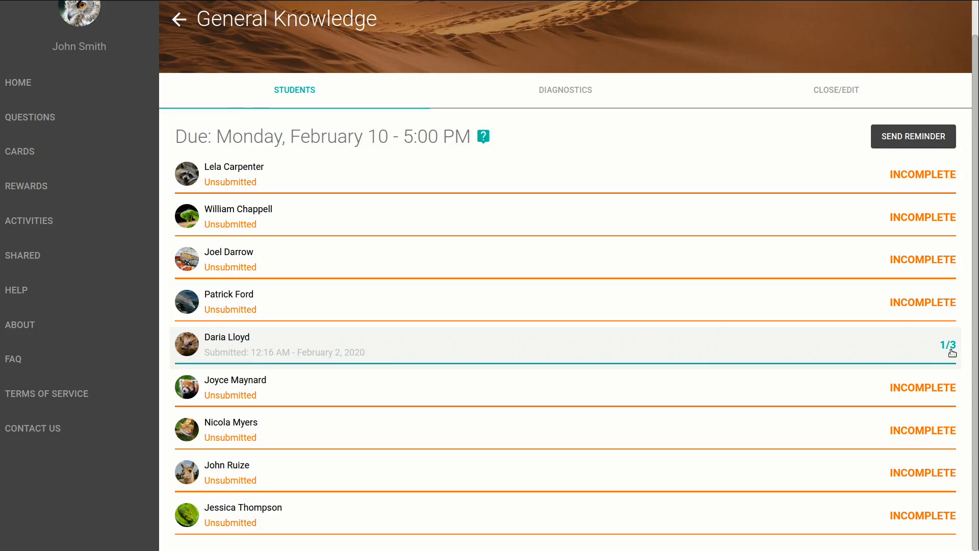
left_click(439, 355)
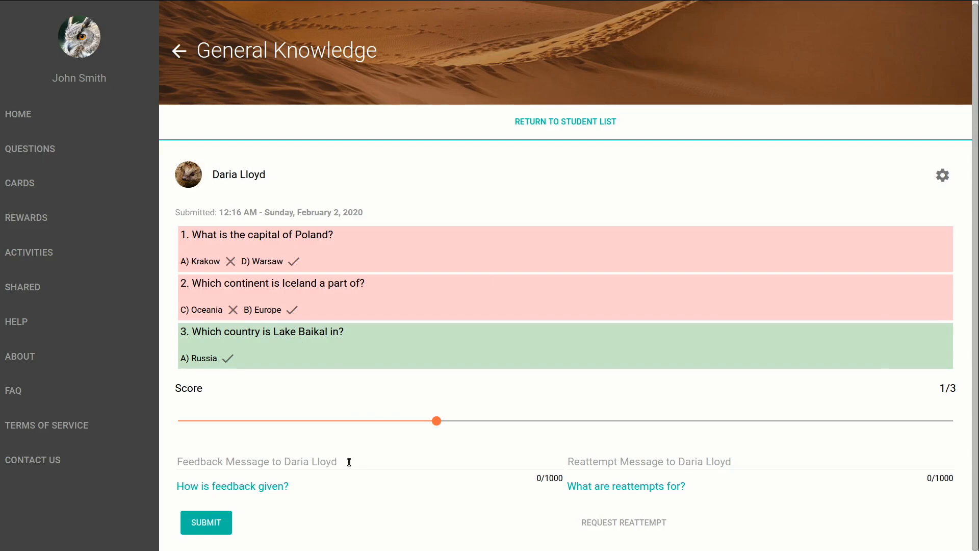
Submit the feedback message "Not a great result. Try again - remember you still have 2 attempts left." for the student's submission.
left_click(242, 461)
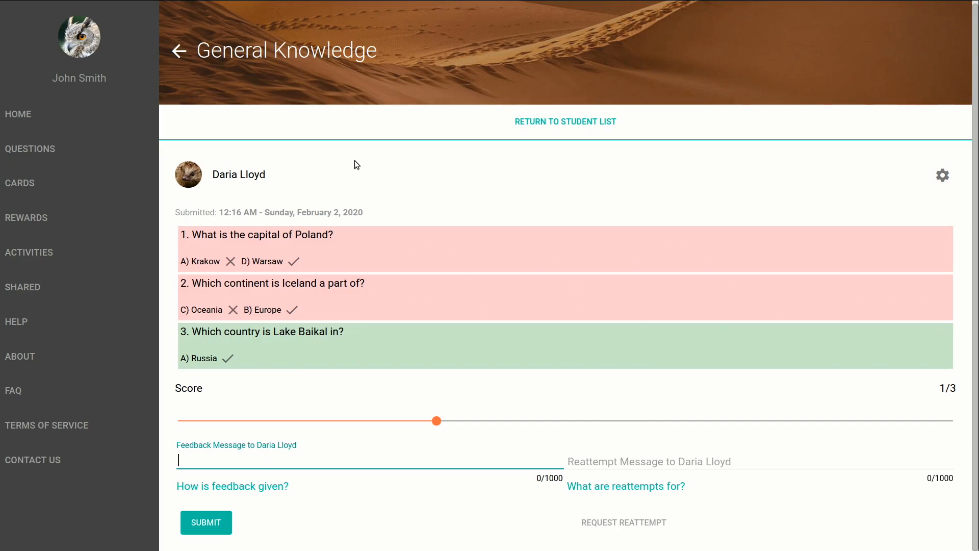
type("Not a great result.  Try a")
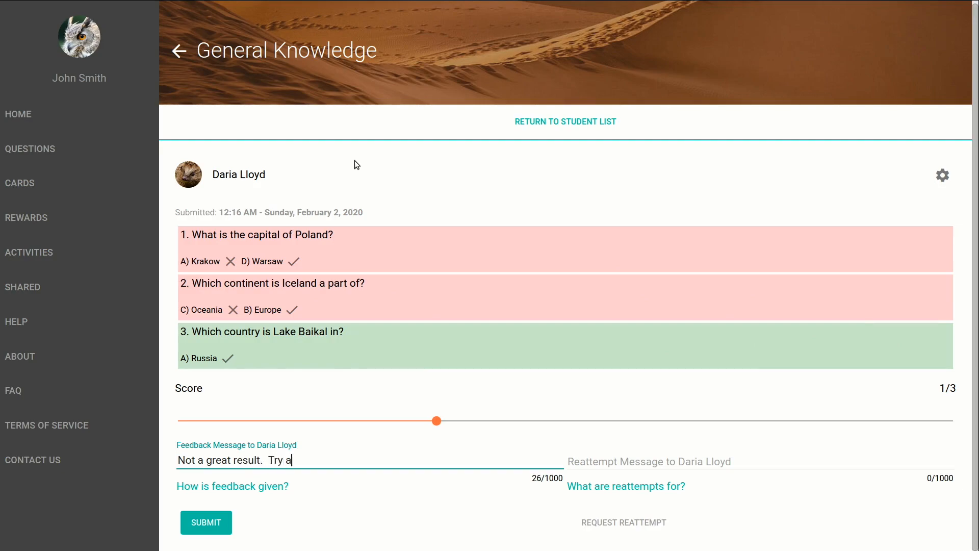
type("gain - remember you still")
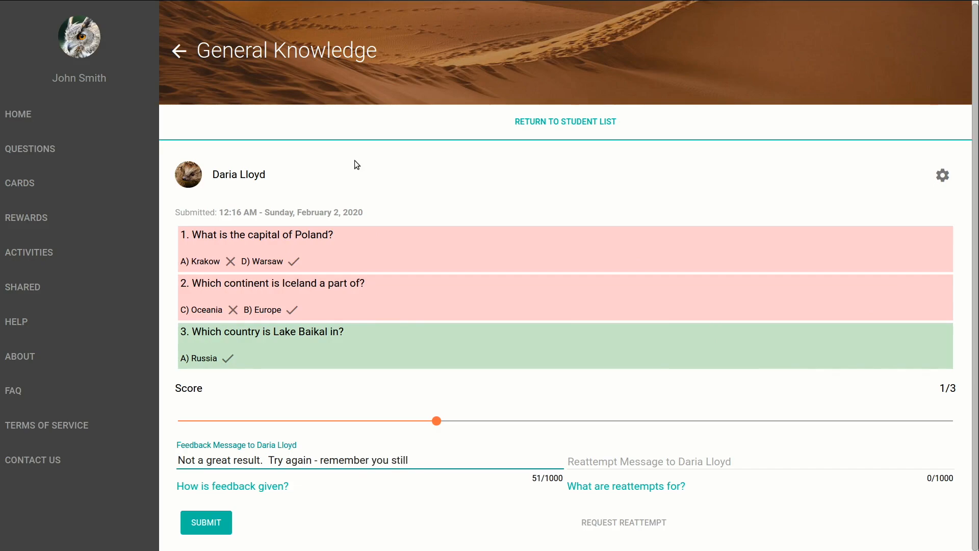
type(" have 2 attempts left.")
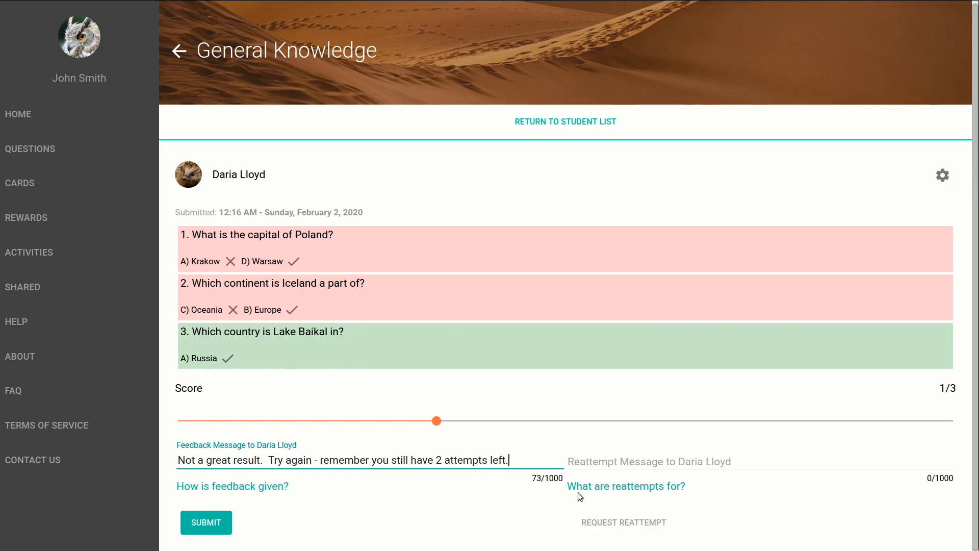
left_click(655, 464)
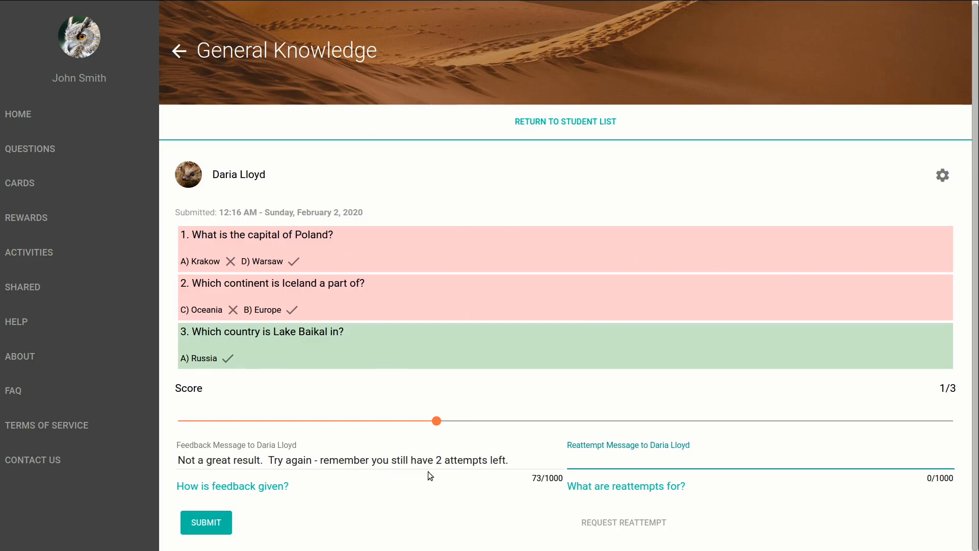
left_click(203, 527)
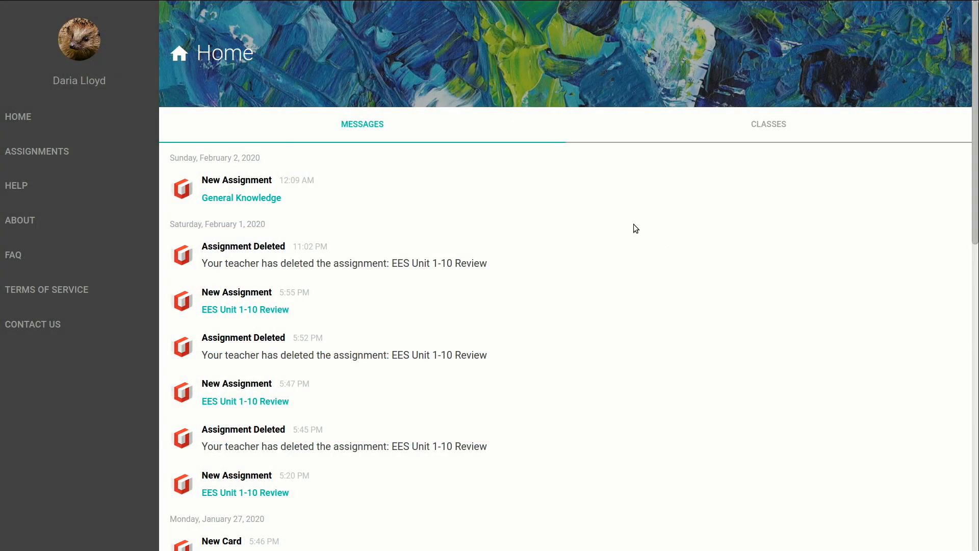
In the student account, open the General Knowledge assignment of the class English 8A and read the feedback received from the teacher.
left_click(730, 135)
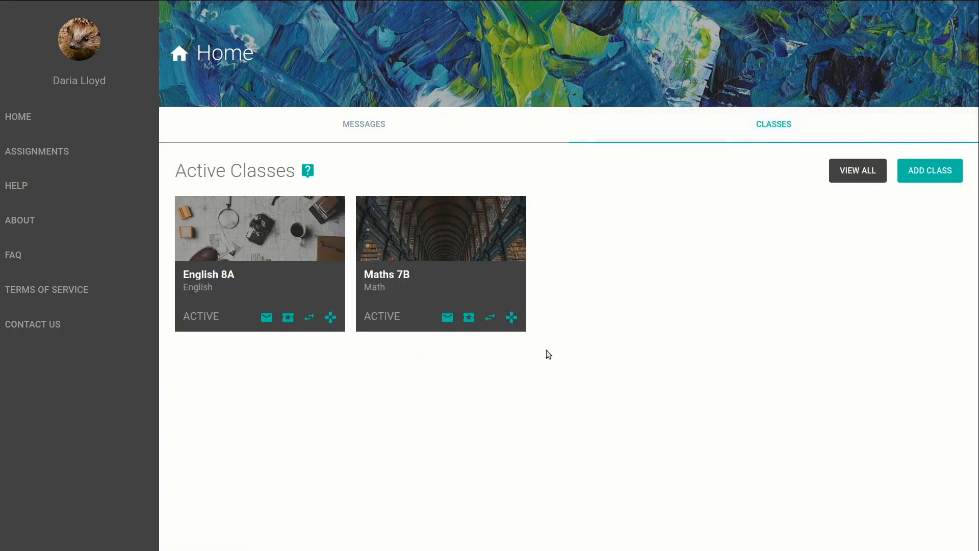
left_click(255, 229)
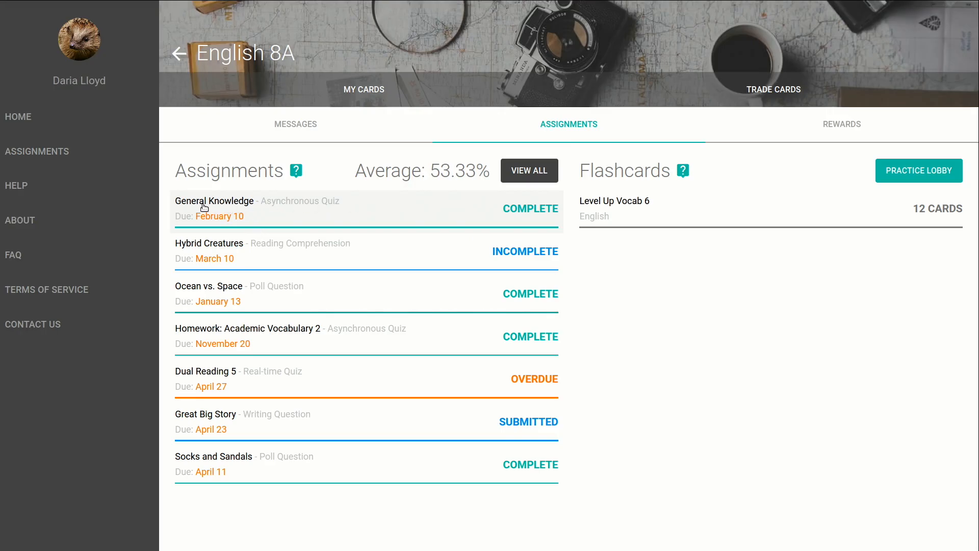
left_click(384, 207)
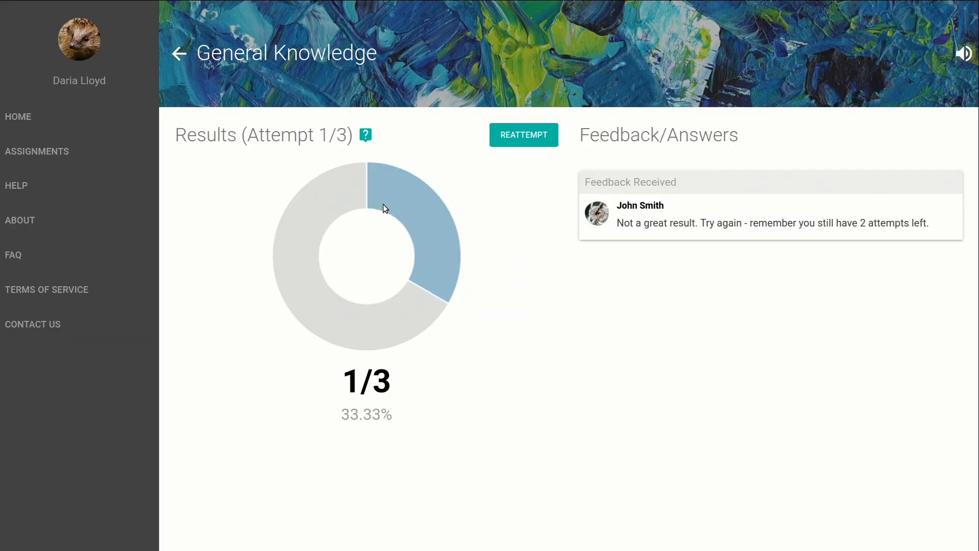
left_click_drag(621, 223, 926, 223)
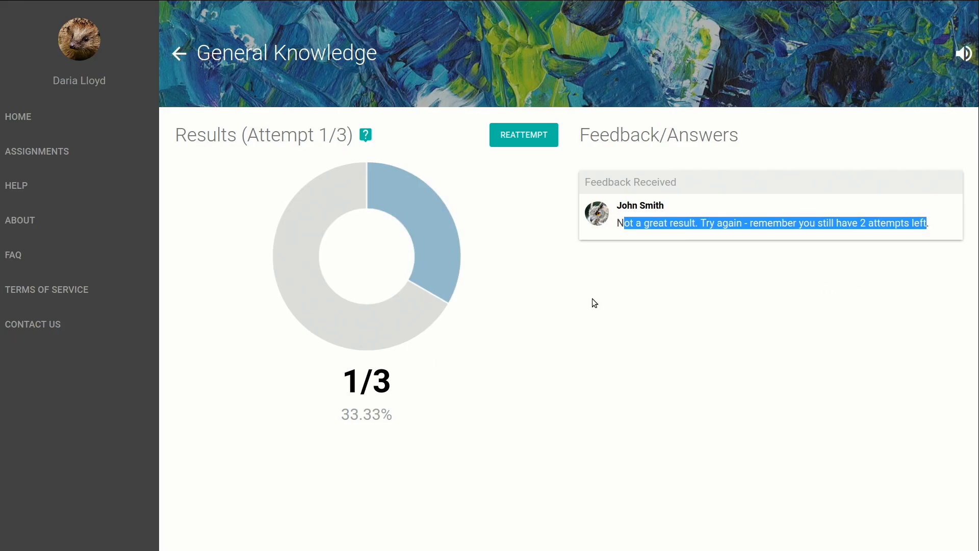
left_click(628, 296)
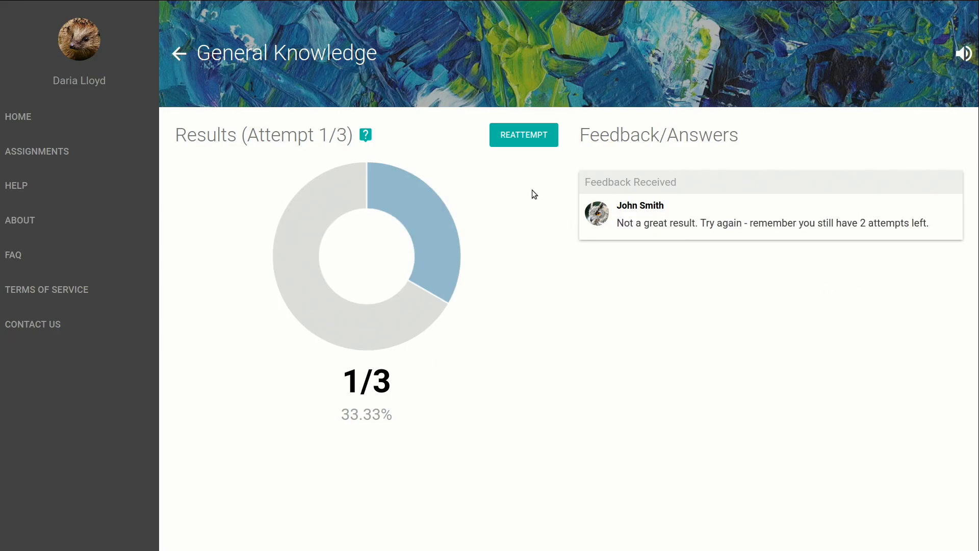
Reattempt the General Knowledge quiz, agreeing to delete the current answers and results, and start the new attempt.
left_click(523, 143)
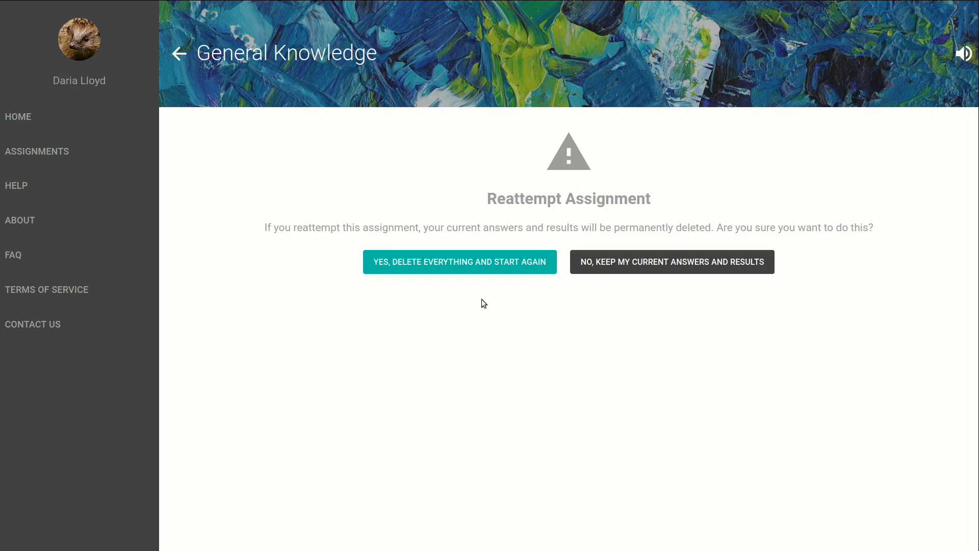
left_click(440, 267)
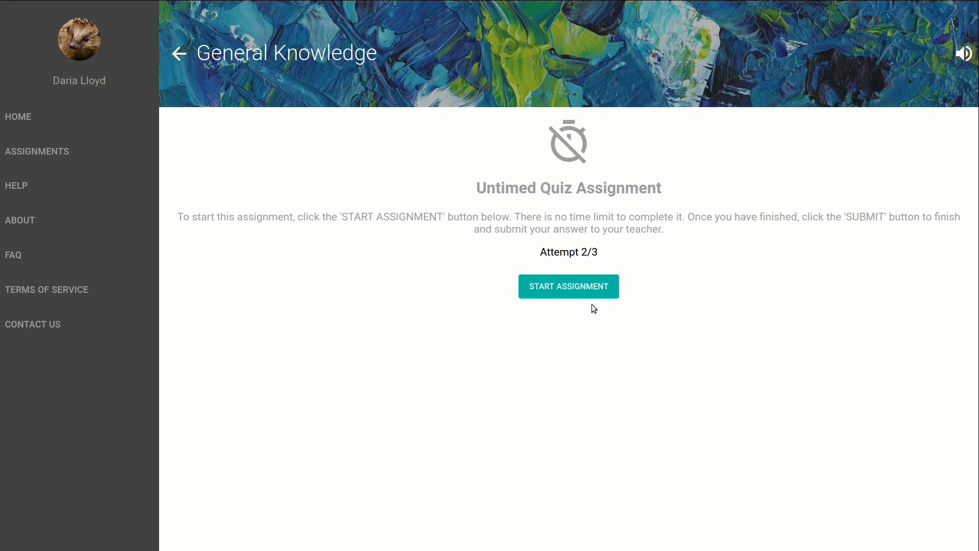
left_click_drag(581, 251, 594, 251)
left_click(575, 293)
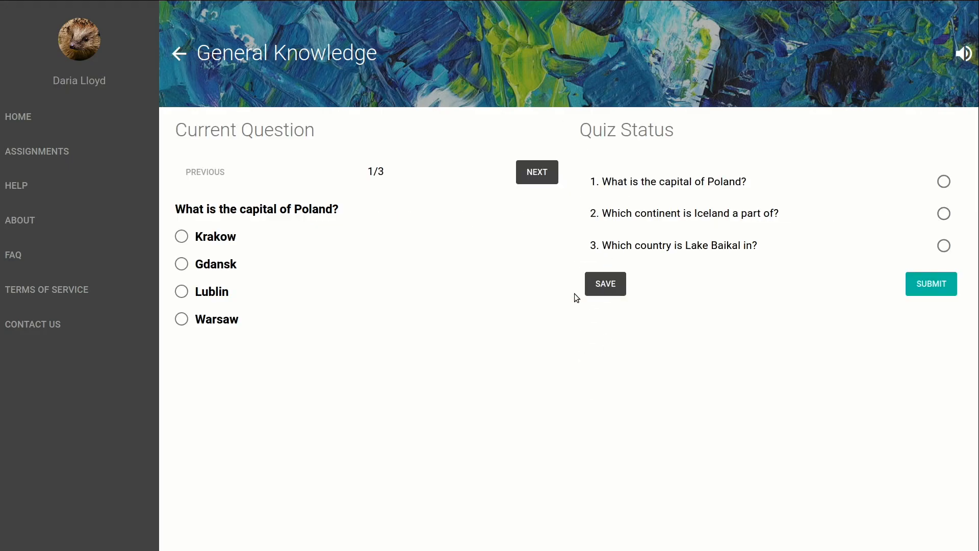
Answer the Poland, Iceland and Lake Baikal questions with Warsaw, Europe and Russia, and submit the quiz.
left_click(182, 319)
left_click(519, 178)
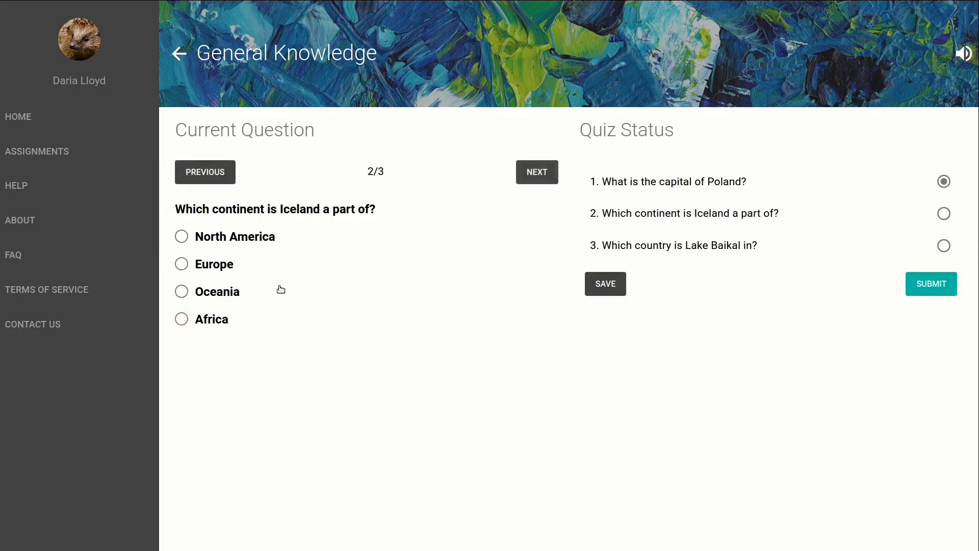
left_click(182, 264)
left_click(542, 175)
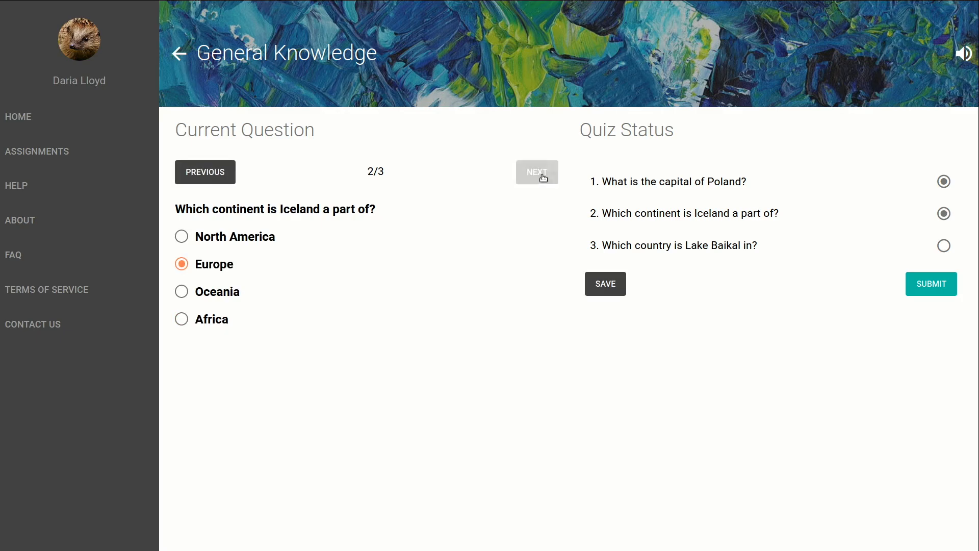
left_click(182, 237)
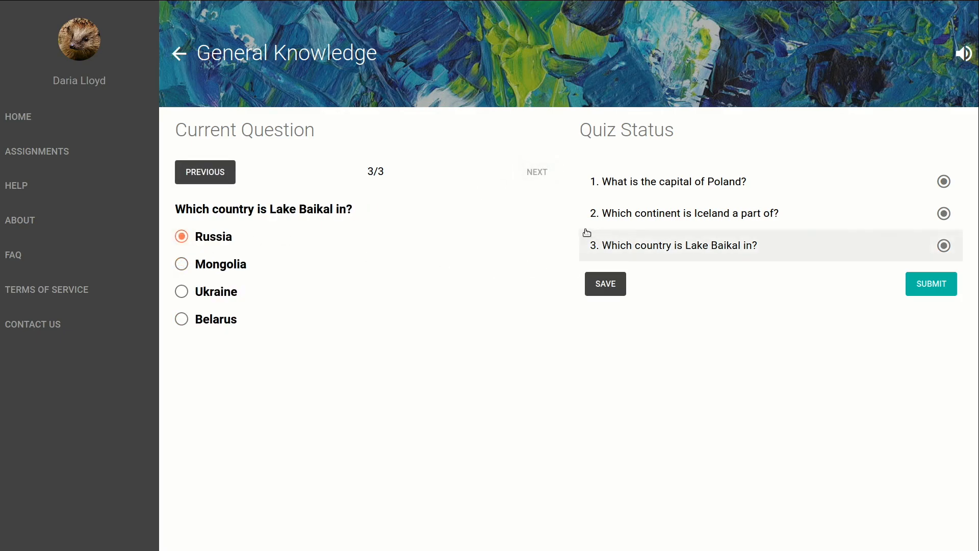
left_click(927, 288)
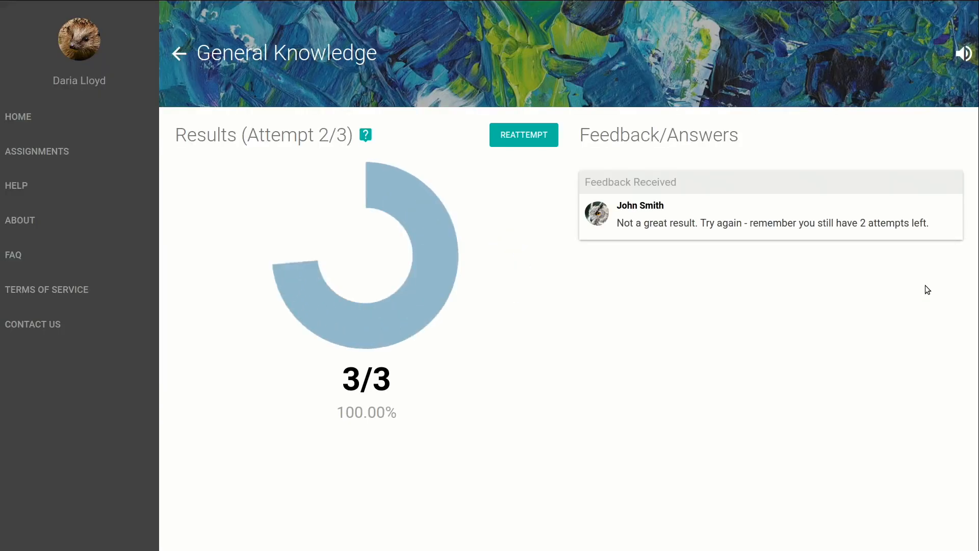